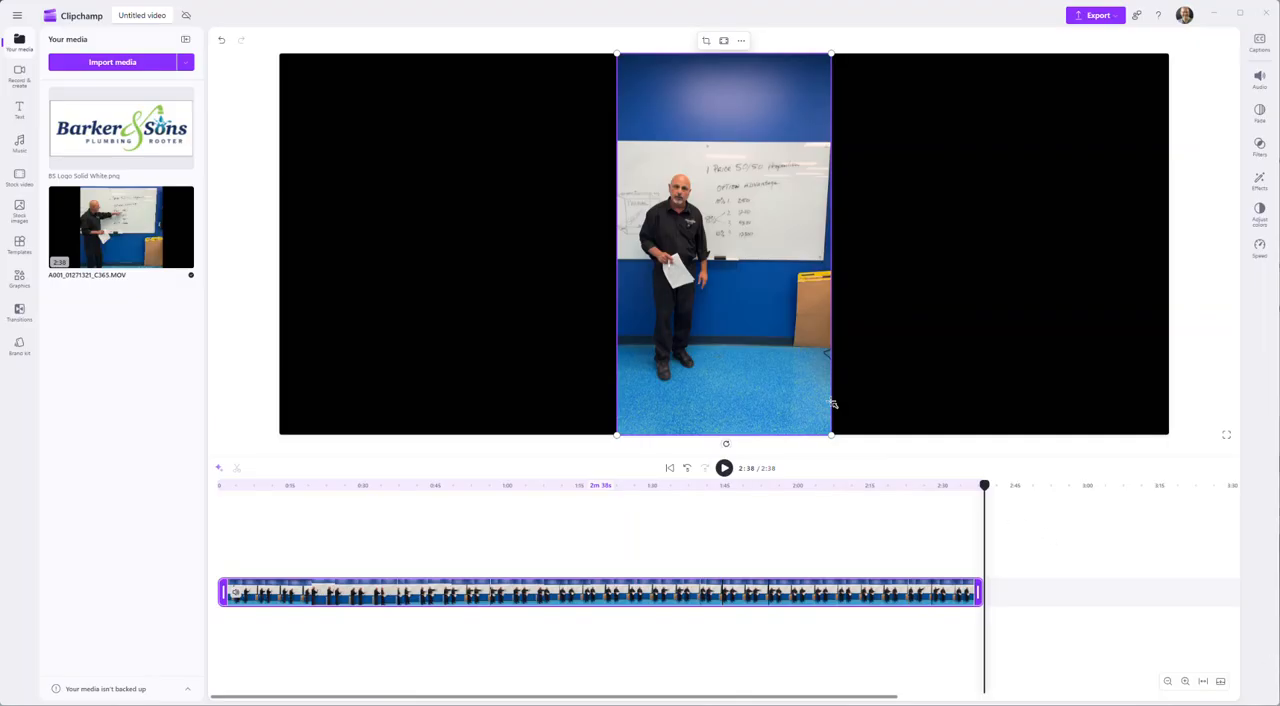
drag(824, 366, 1124, 367)
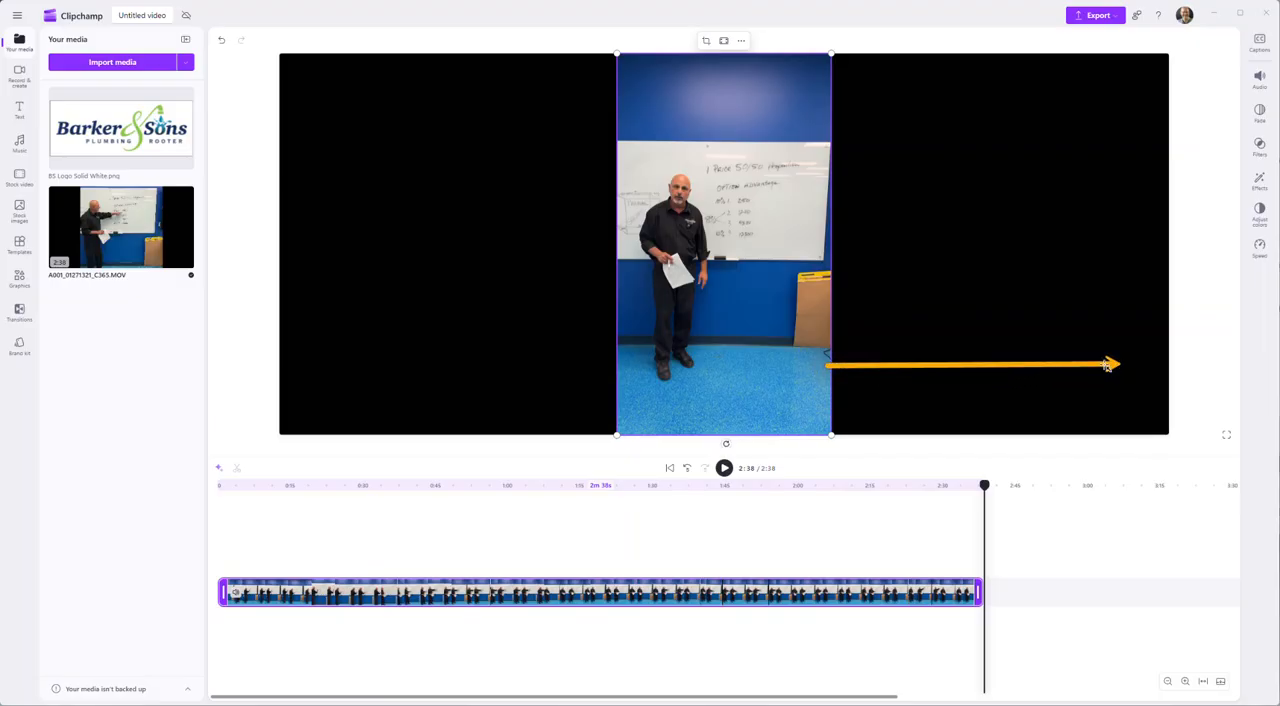
drag(607, 373, 333, 370)
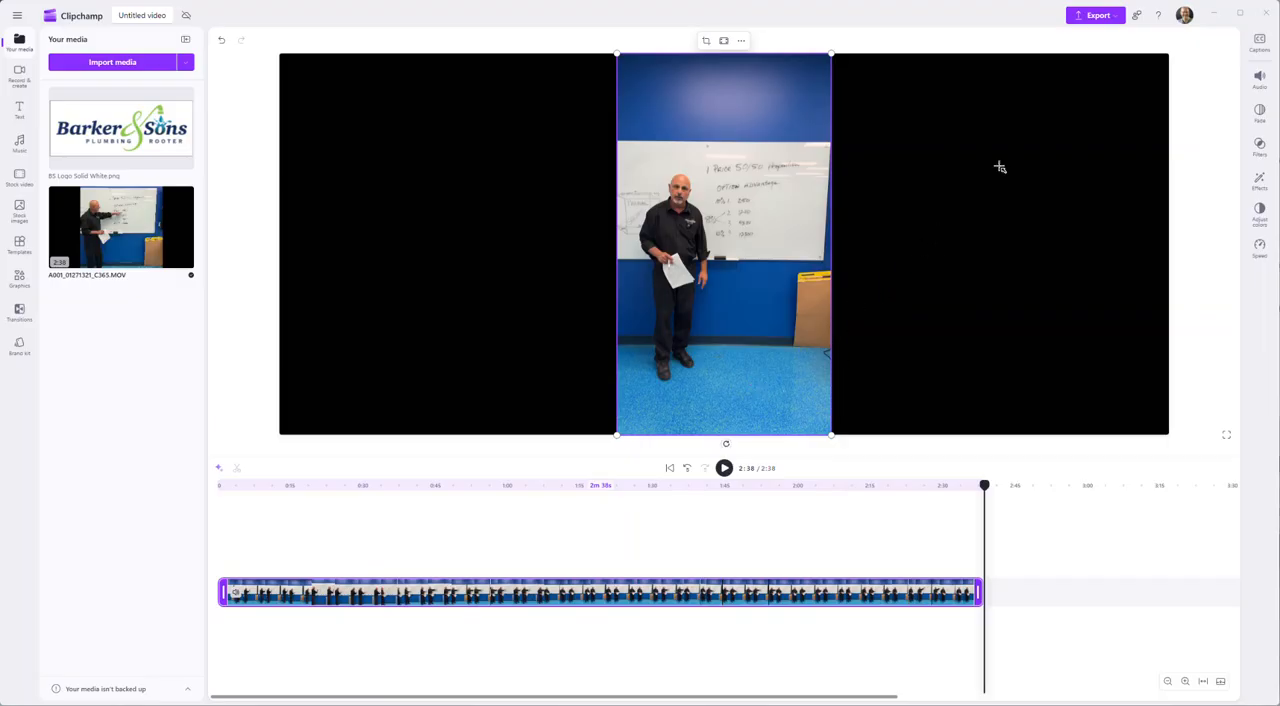
drag(888, 260, 1080, 259)
- Enlarge the vertical video proportionally in several stages, shifting it up and left to make room for further scaling
drag(832, 436, 1025, 476)
drag(843, 352, 656, 247)
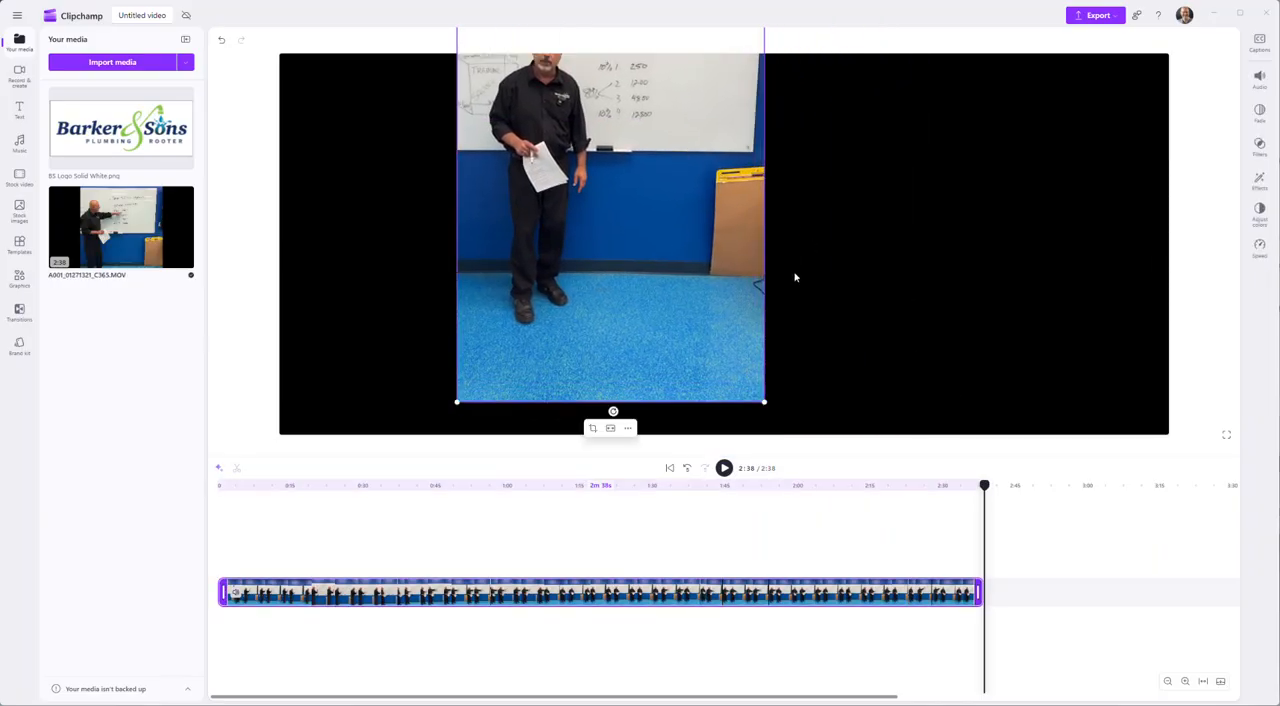
drag(766, 402, 1076, 535)
drag(780, 288, 673, 87)
drag(735, 349, 691, 221)
drag(738, 298, 1247, 658)
drag(852, 333, 731, 67)
drag(778, 373, 766, 140)
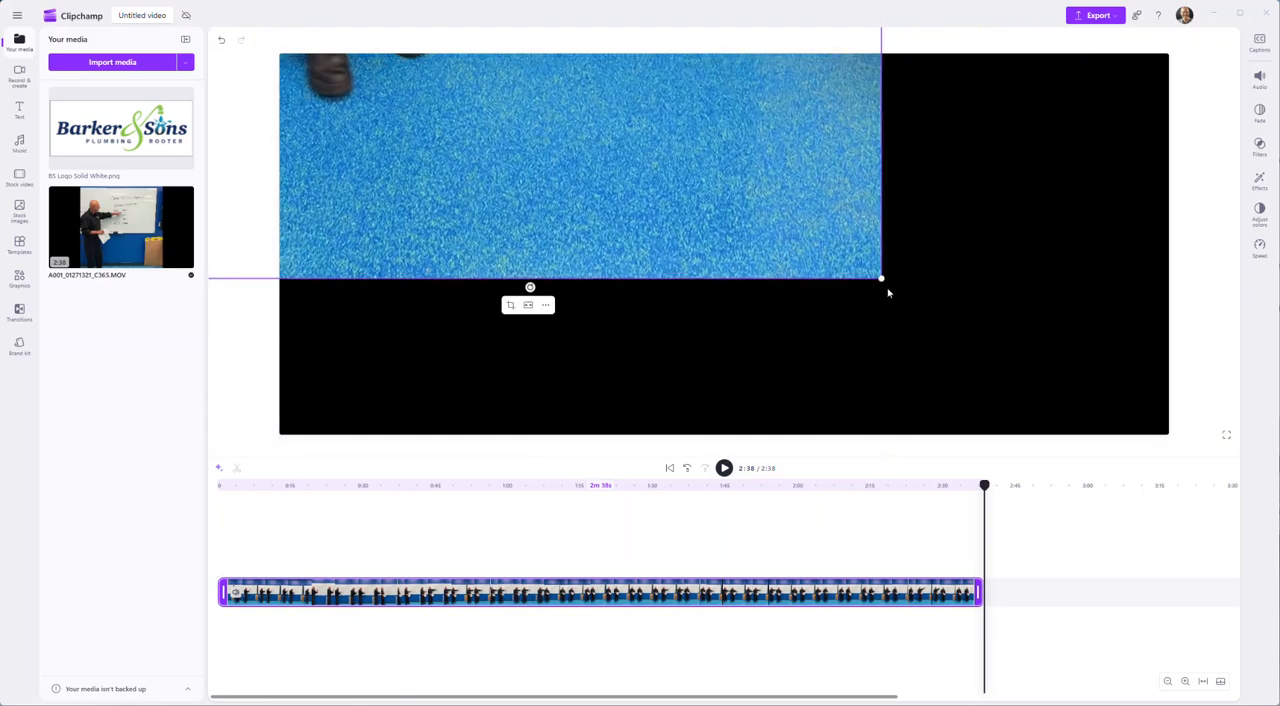
- Scale the video up to about the full frame width and reposition it to show the presenter's upper body and the whiteboard
drag(881, 280, 1016, 385)
drag(851, 326, 867, 217)
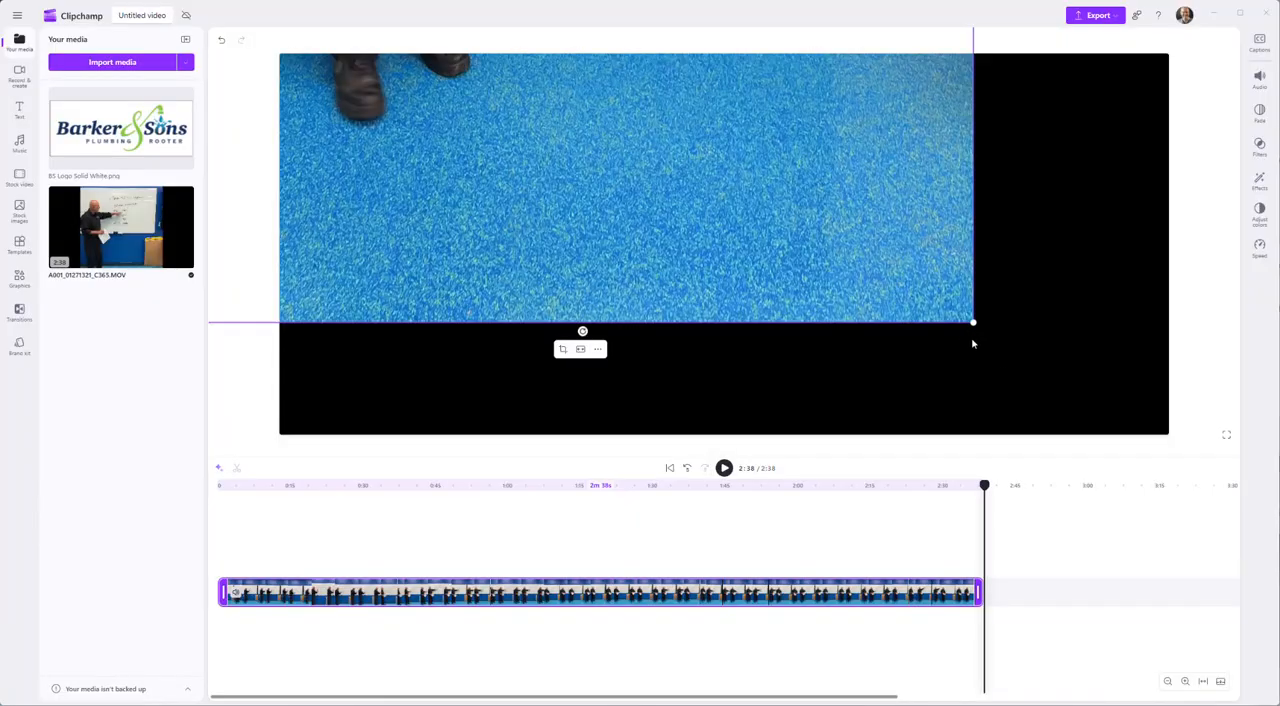
drag(973, 324, 1069, 435)
drag(862, 352, 909, 175)
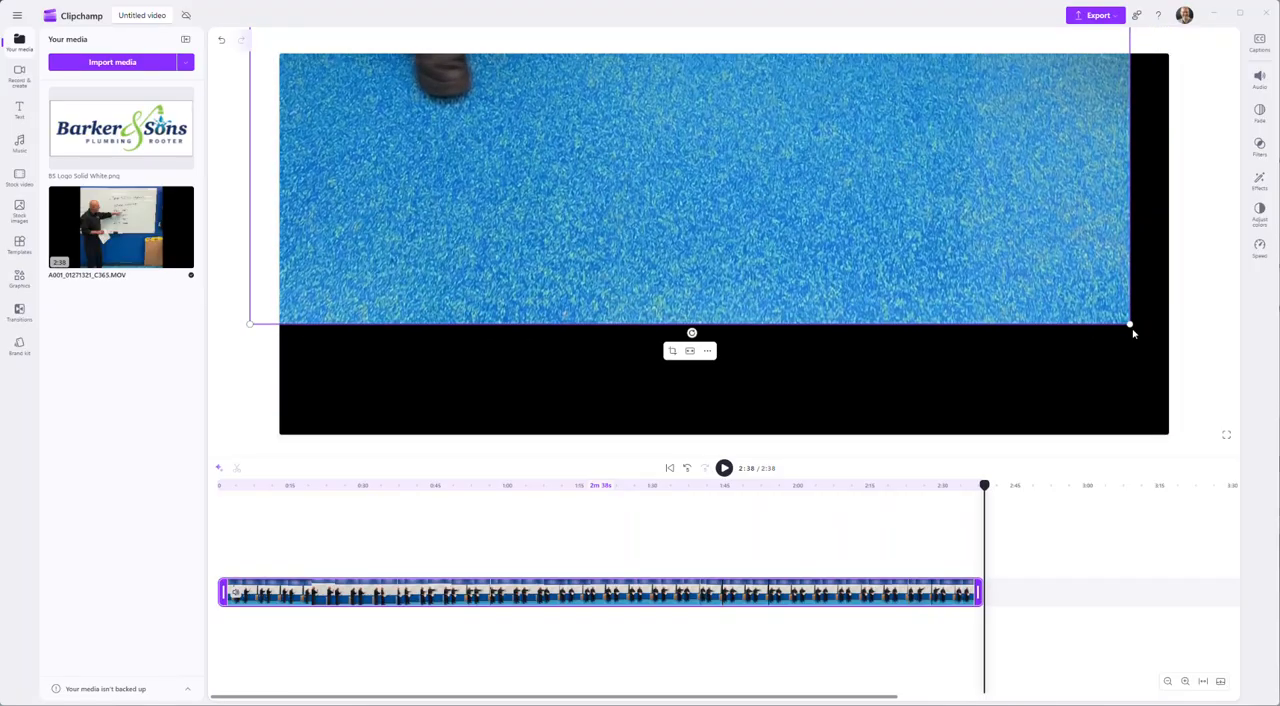
drag(1131, 325, 1139, 337)
drag(990, 276, 839, 364)
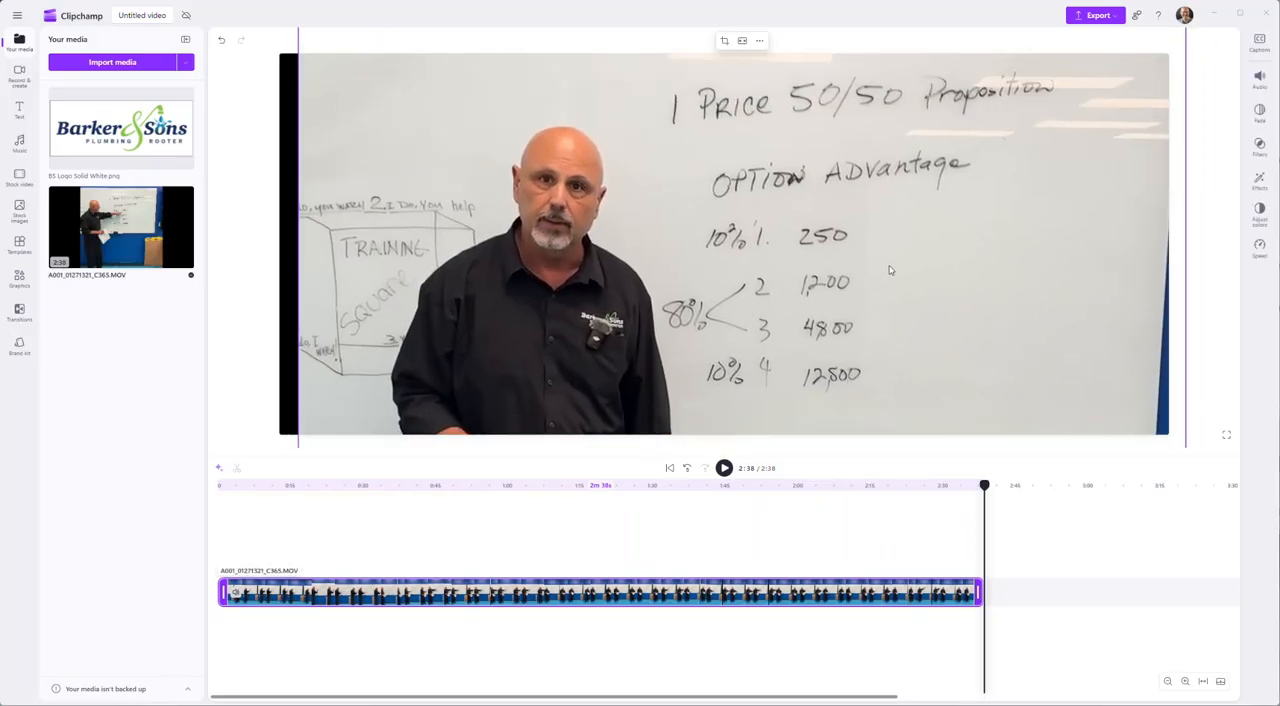
drag(878, 253, 886, 103)
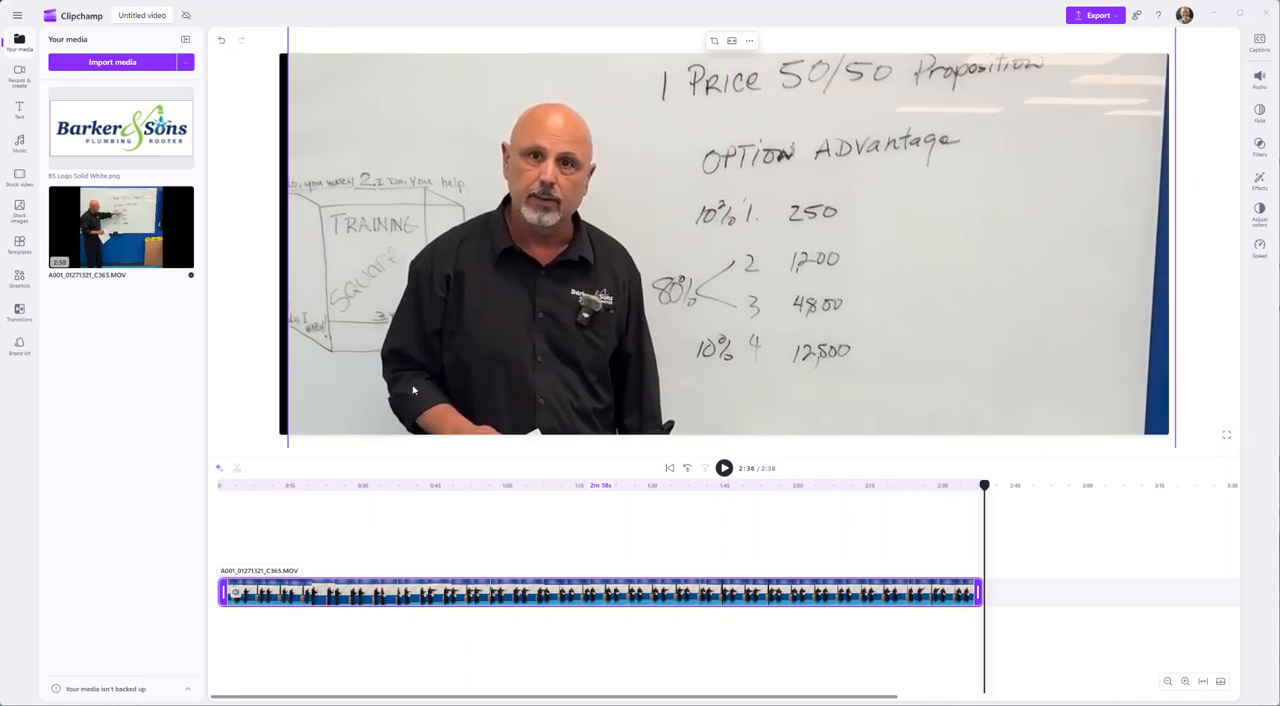
- Check the framing at several points and, at 0:29, shift the video upward and scale it down slightly
click(371, 538)
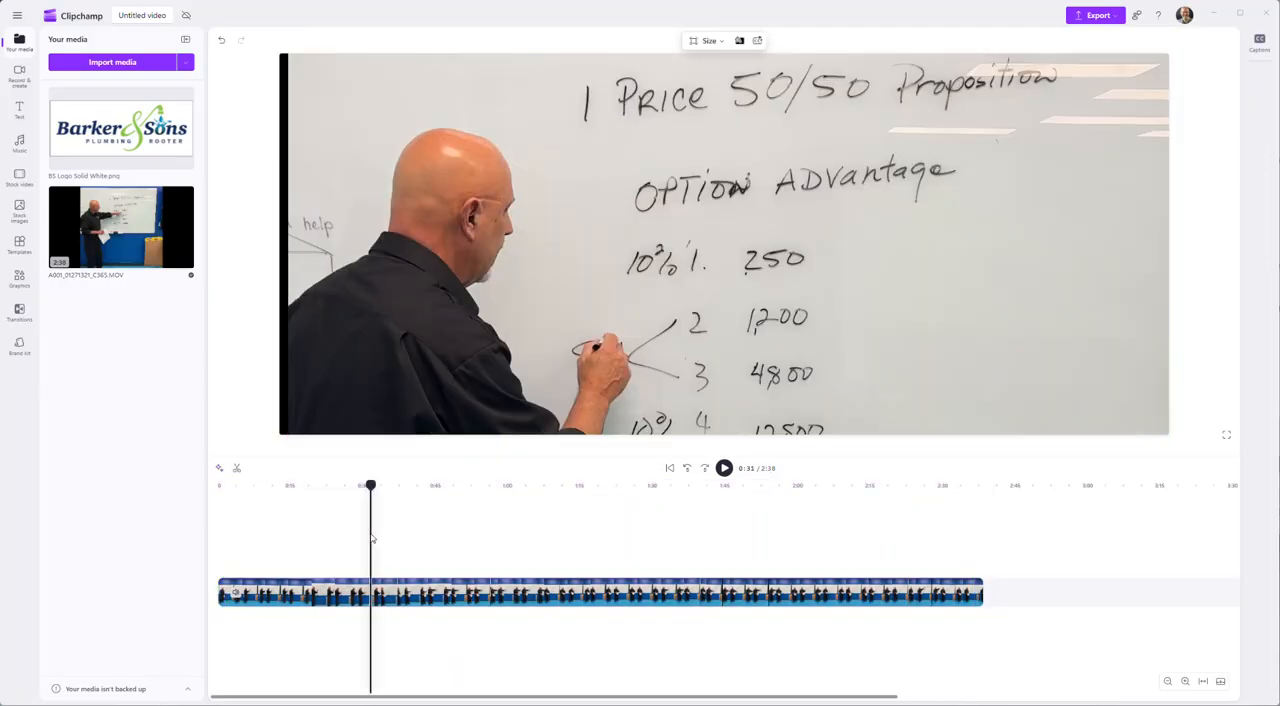
click(298, 548)
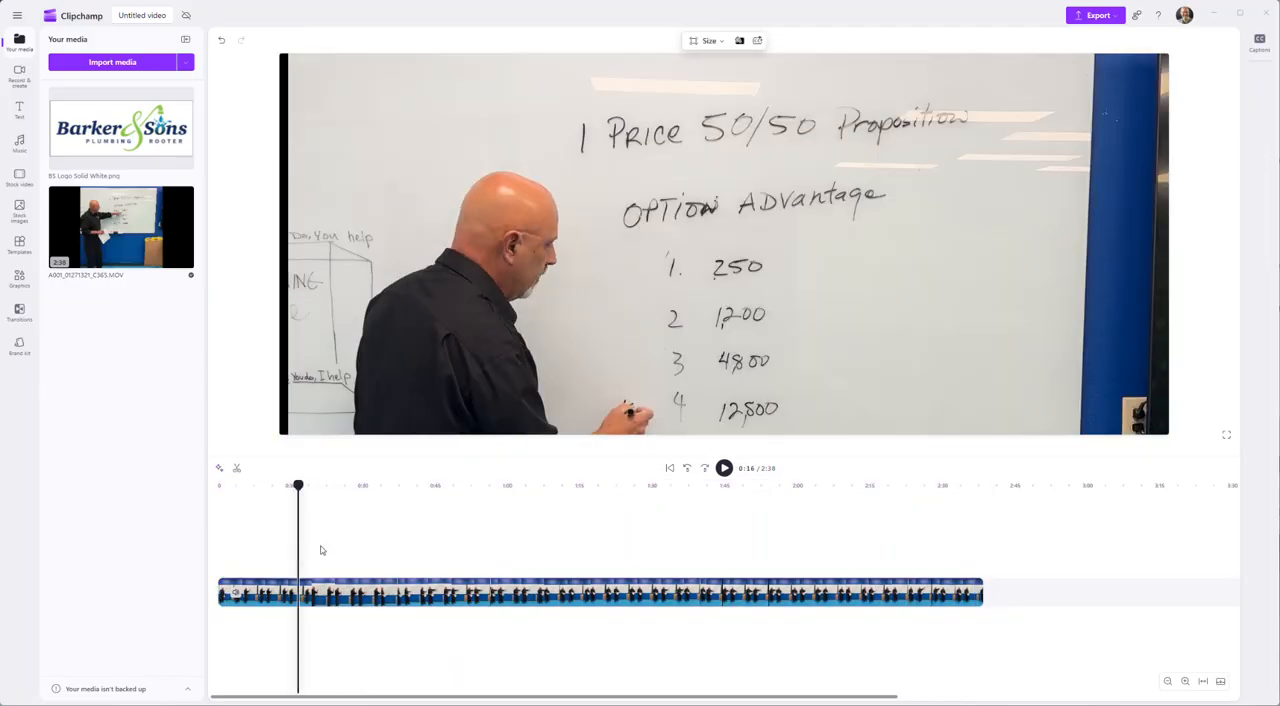
click(449, 543)
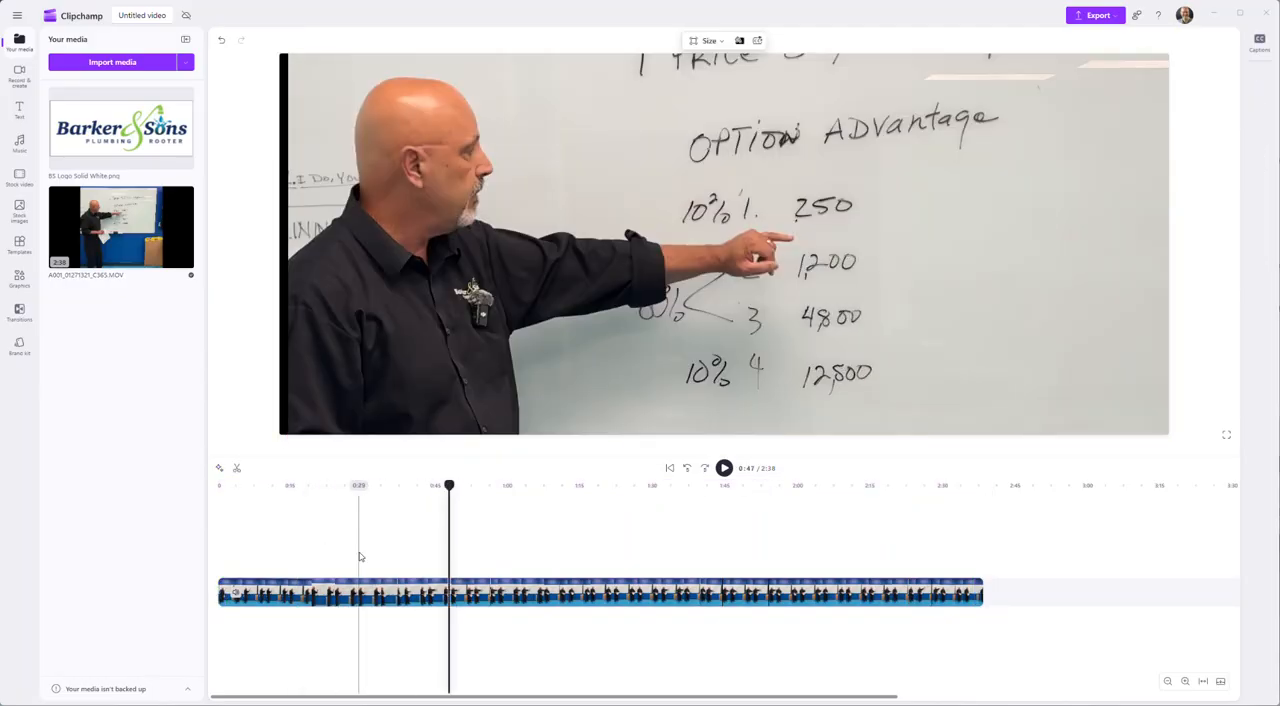
click(361, 557)
click(627, 428)
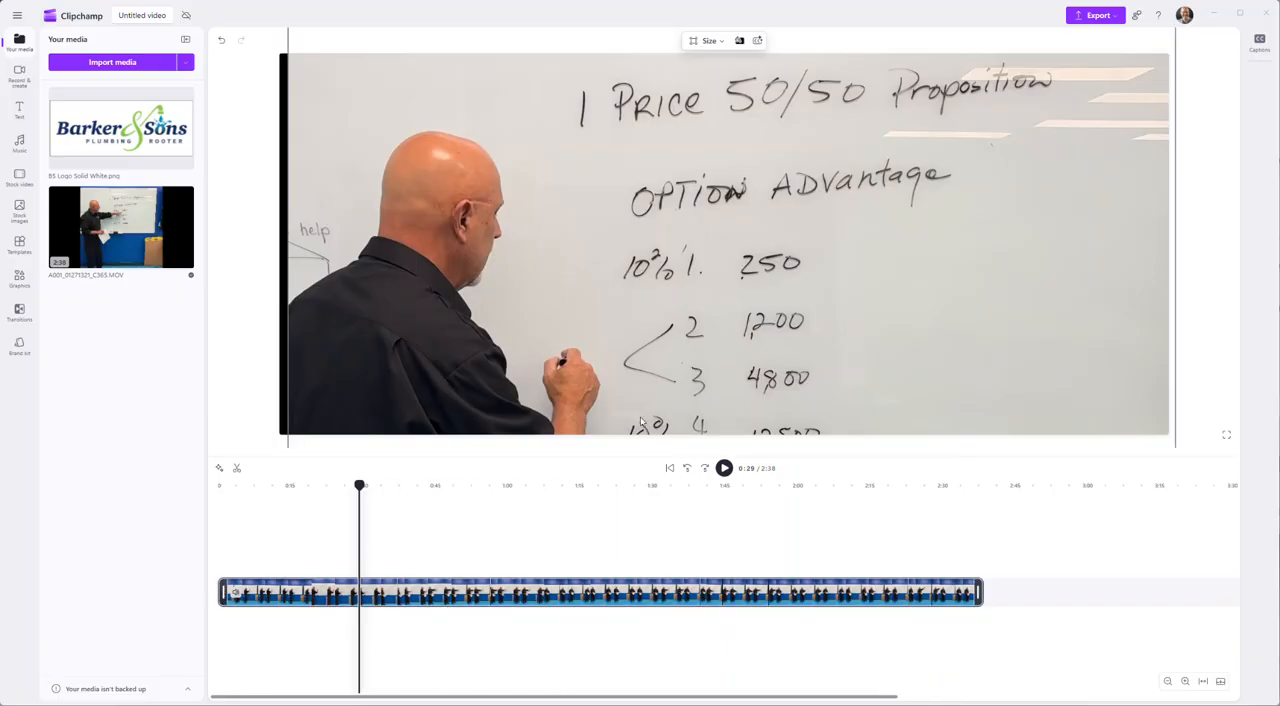
drag(735, 320, 694, 180)
drag(810, 334, 778, 208)
drag(893, 318, 757, 169)
drag(850, 307, 822, 138)
drag(864, 341, 820, 182)
drag(908, 421, 862, 377)
- Move the reduced video back down to frame the presenter's head and the whiteboard writing
drag(686, 285, 912, 460)
drag(774, 316, 754, 490)
drag(711, 256, 718, 397)
drag(712, 172, 770, 310)
drag(745, 169, 736, 267)
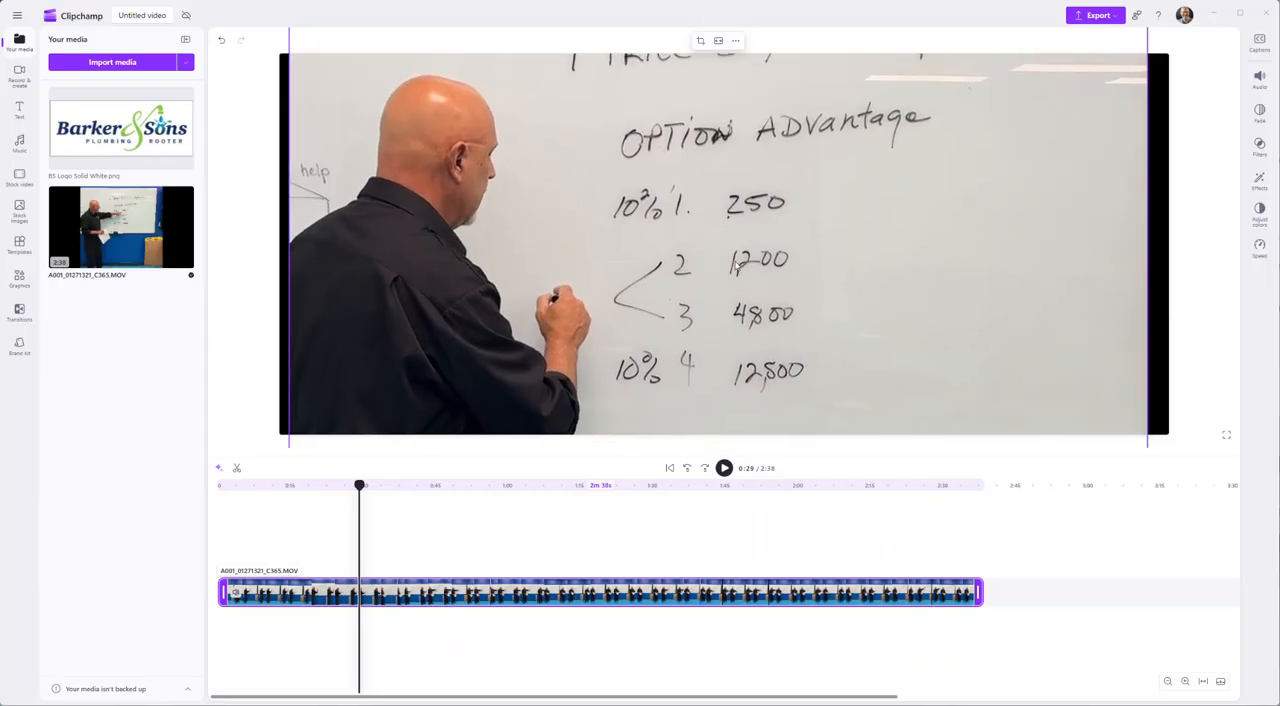
drag(748, 197, 746, 241)
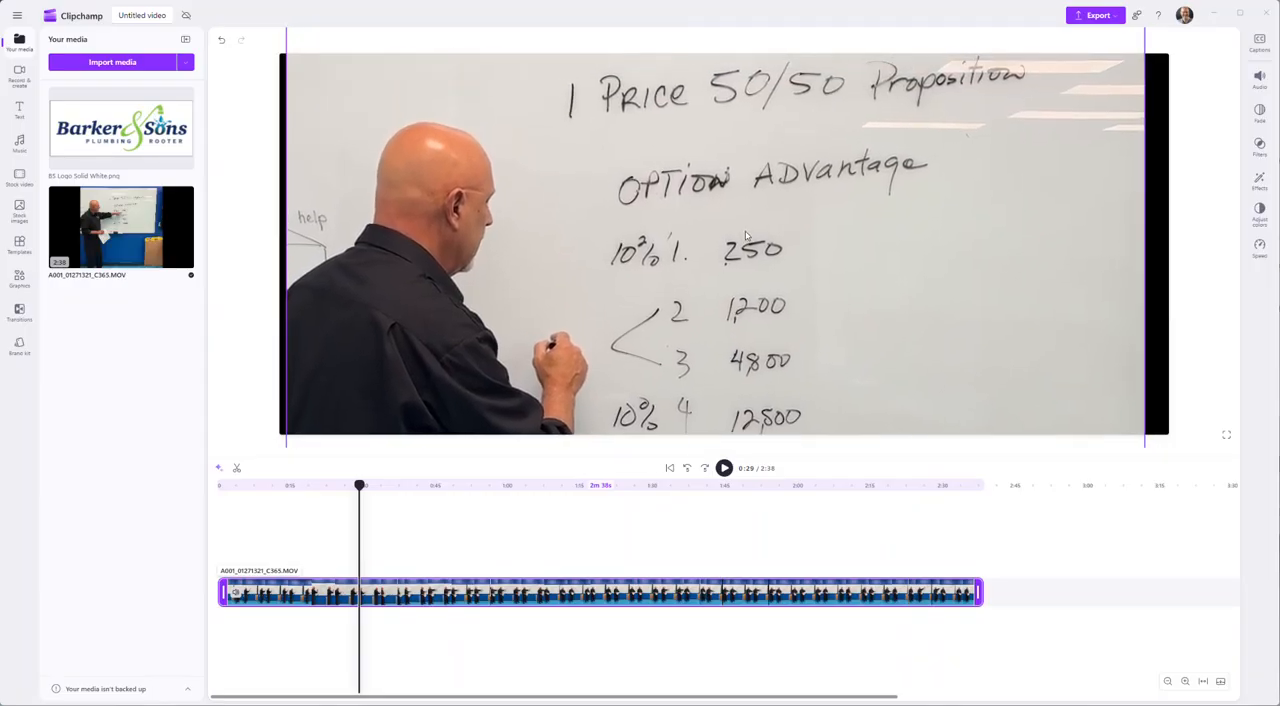
- Examine the presenter and whiteboard framing at successive points along the timeline, ending at 2:28
click(291, 540)
click(397, 535)
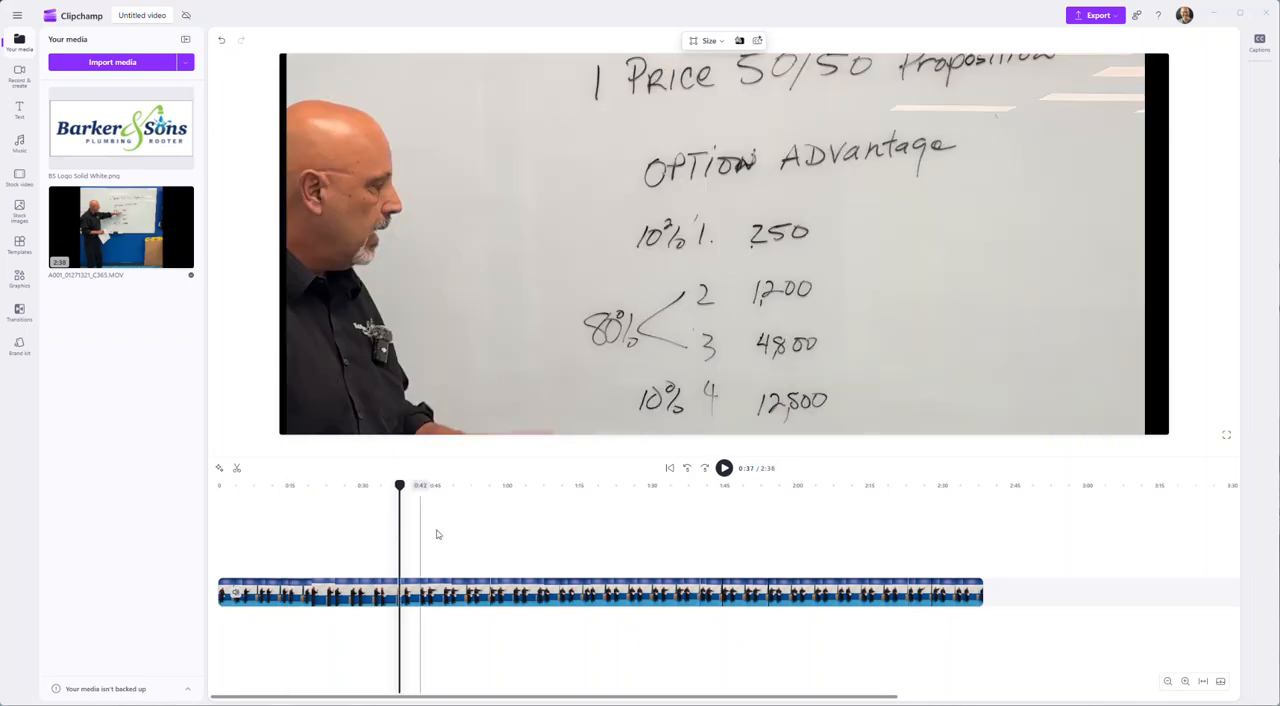
click(494, 545)
click(628, 444)
click(689, 519)
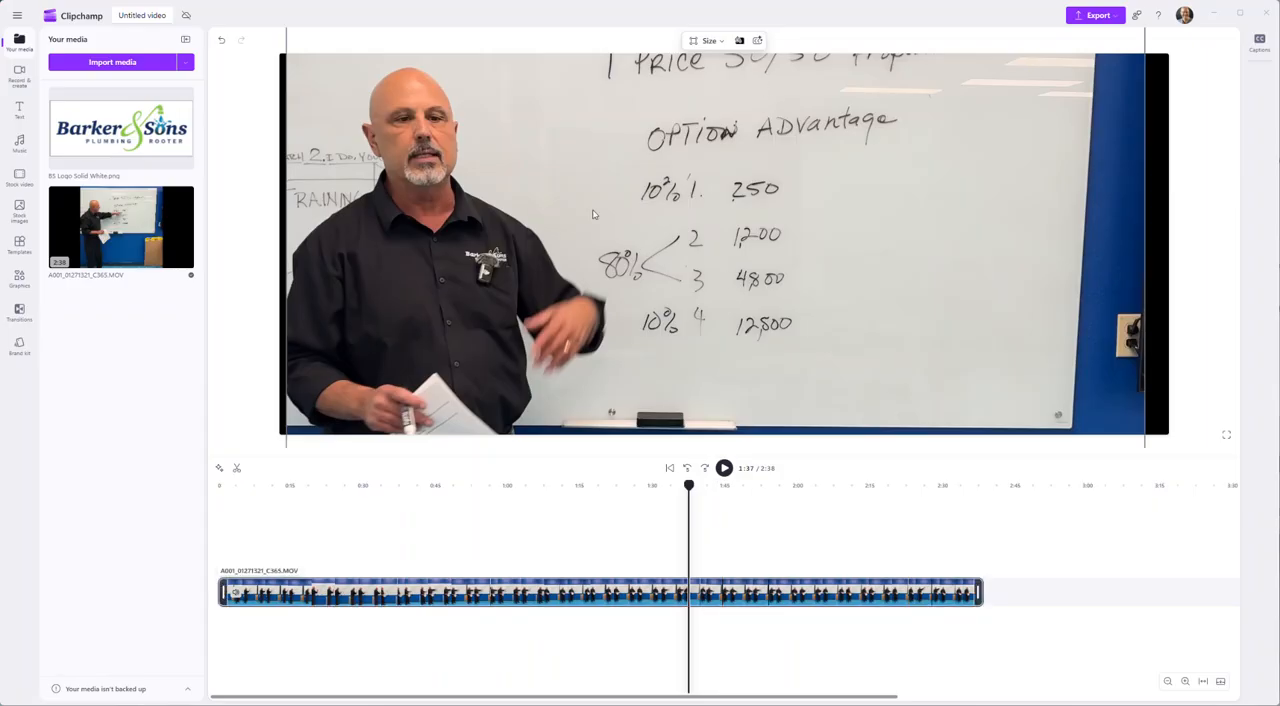
click(1214, 527)
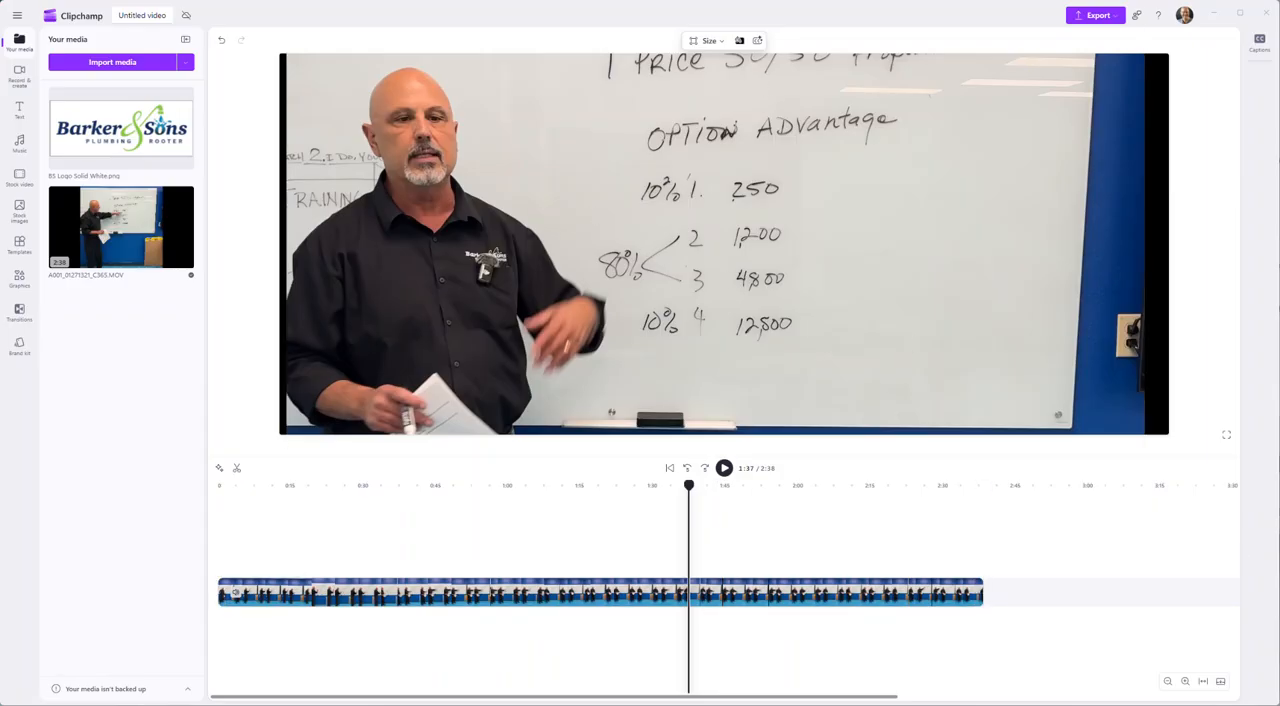
drag(916, 187, 814, 189)
drag(886, 328, 840, 328)
click(799, 540)
click(875, 551)
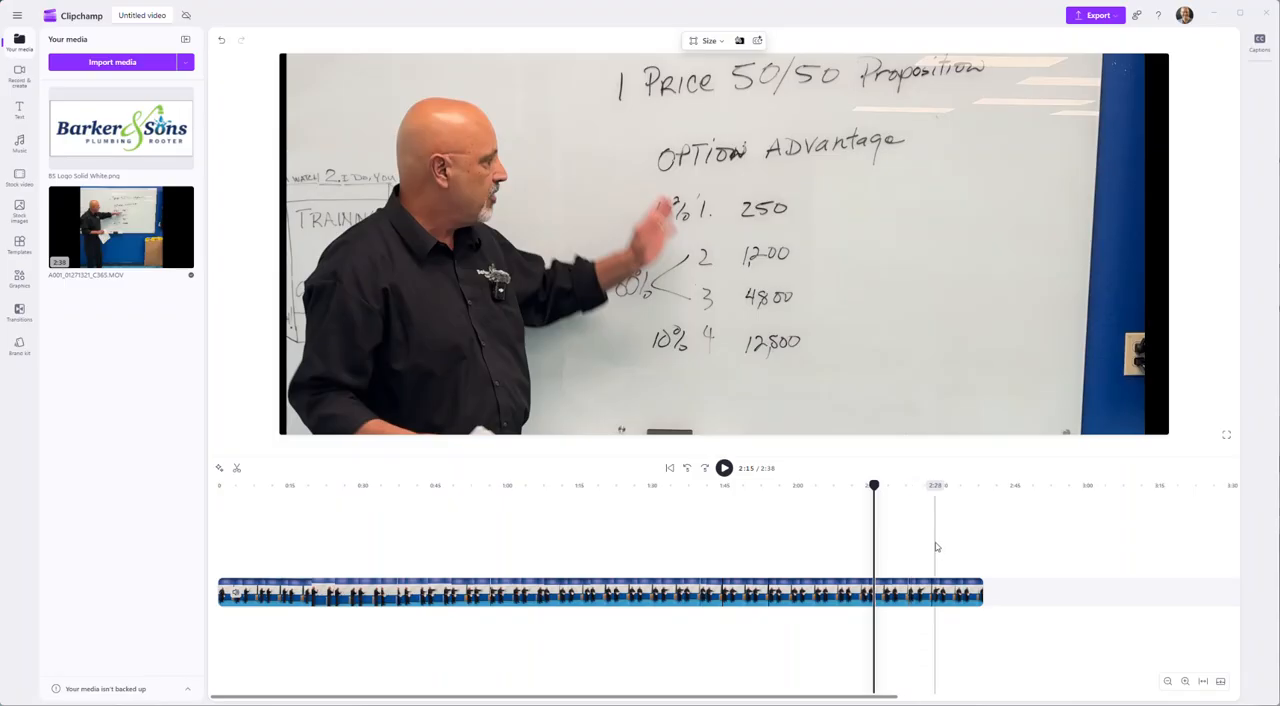
click(936, 547)
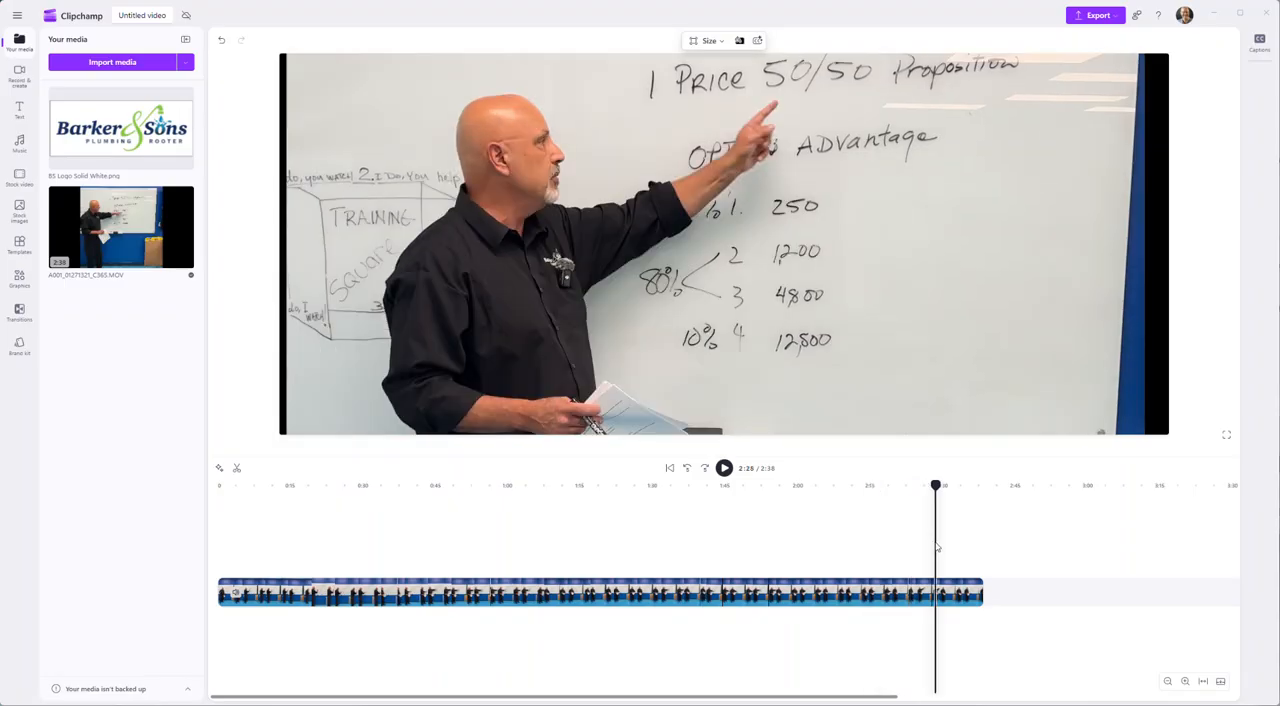
- Return to 0:17 and nudge the video slightly to the right within the frame
click(505, 563)
click(390, 565)
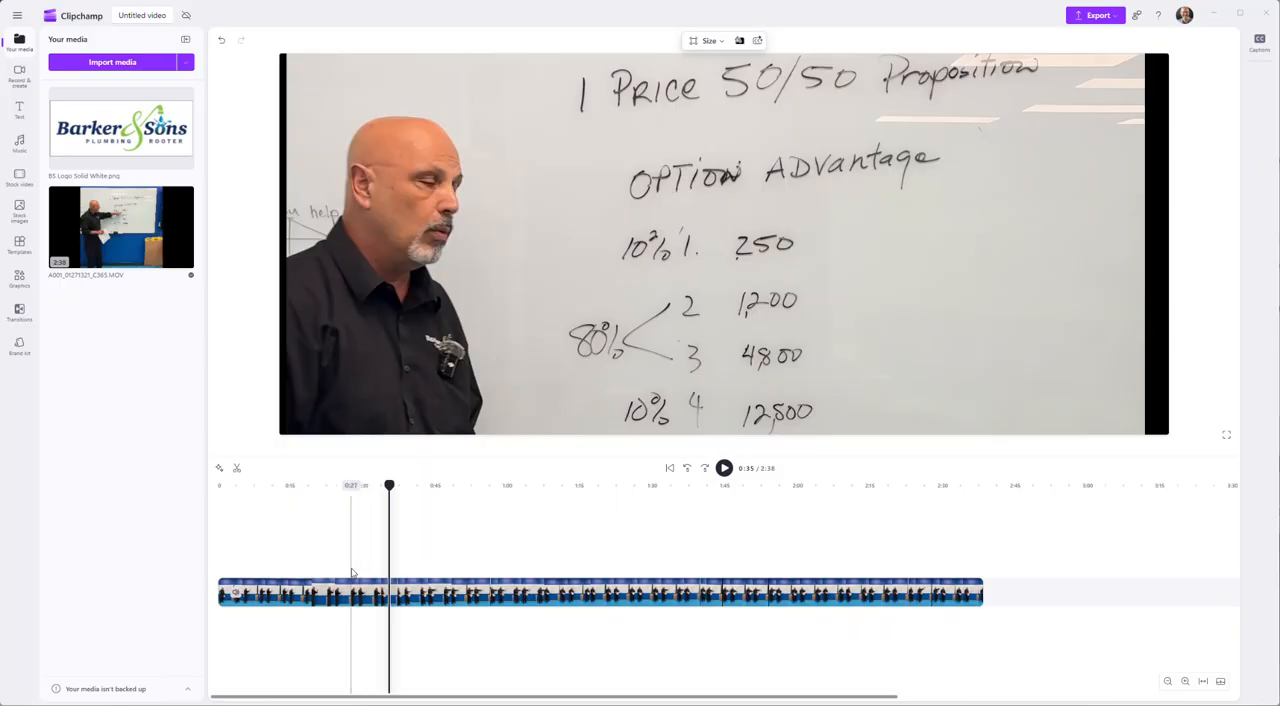
click(302, 560)
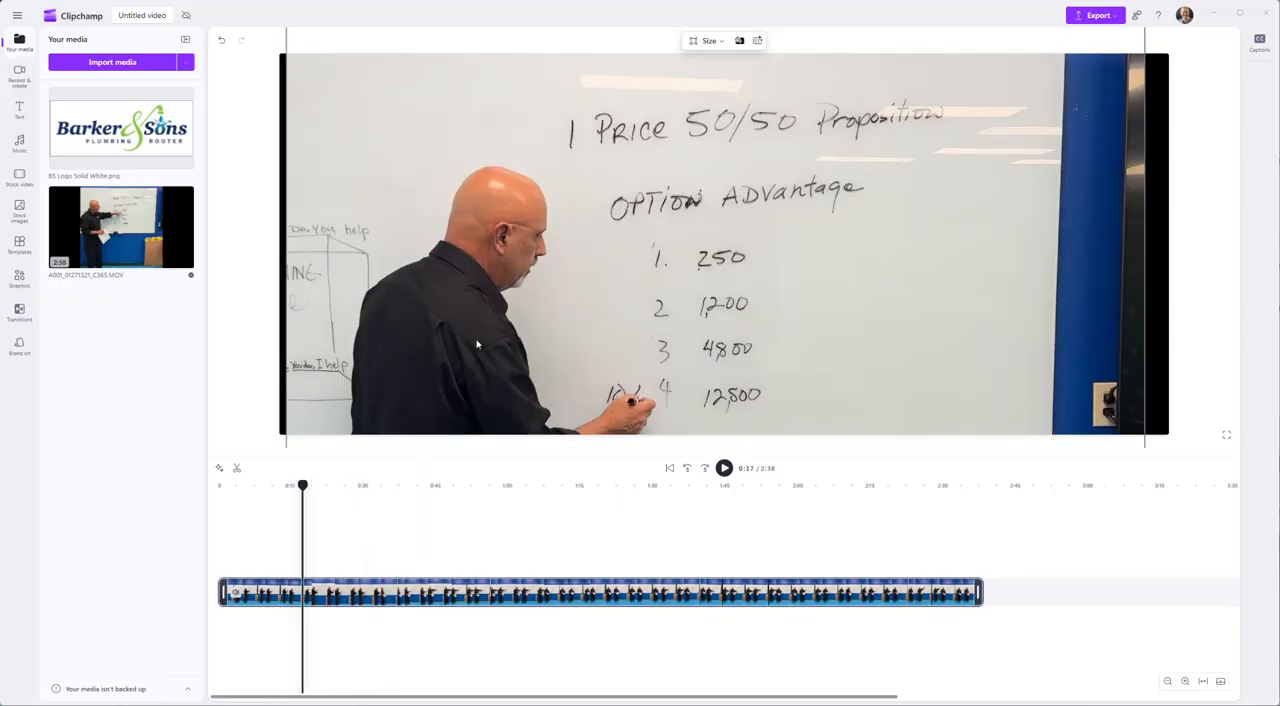
drag(478, 342, 481, 342)
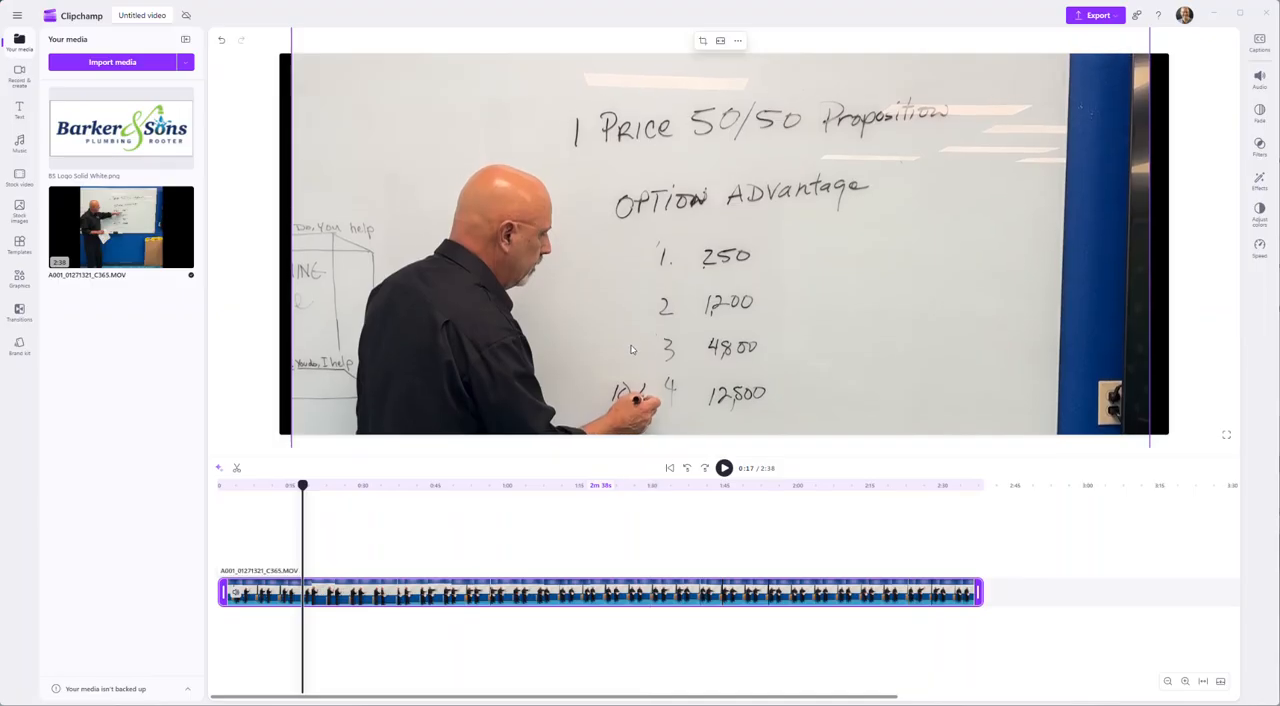
- Check the framing onward to 2:28 and add BS Logo Solid White.png to the timeline there
click(443, 544)
click(564, 545)
click(694, 528)
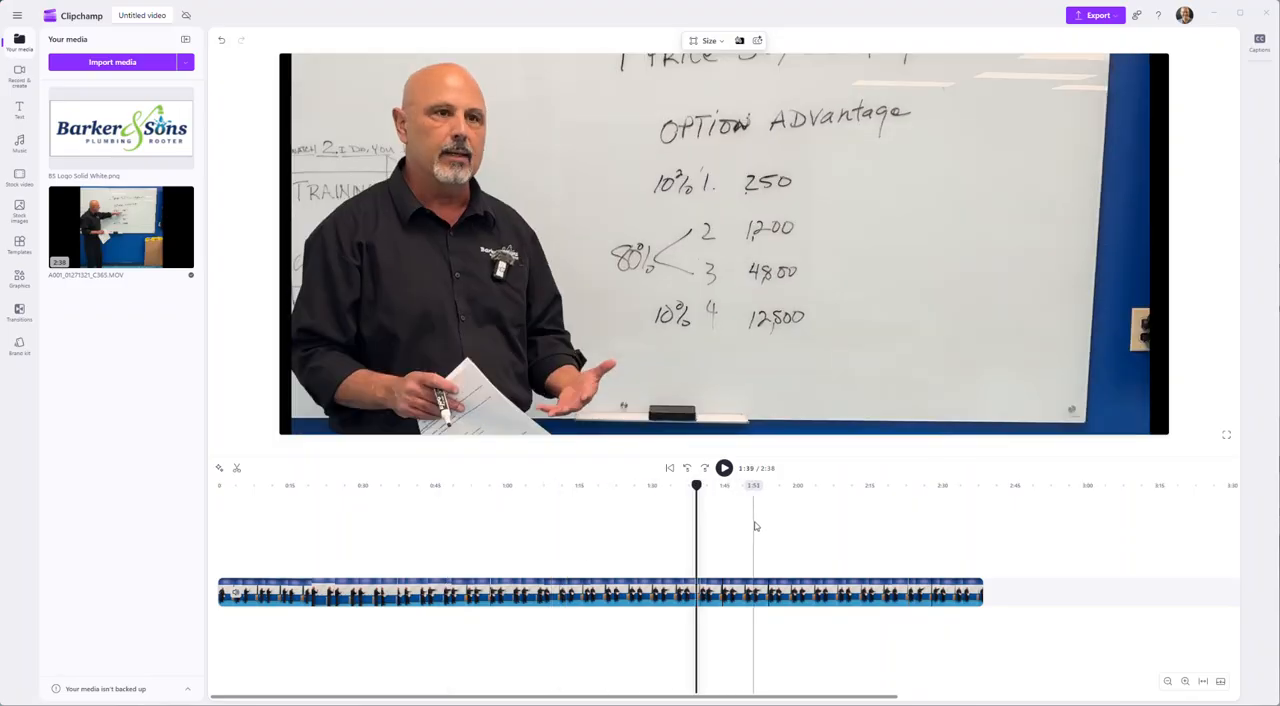
click(764, 525)
click(829, 527)
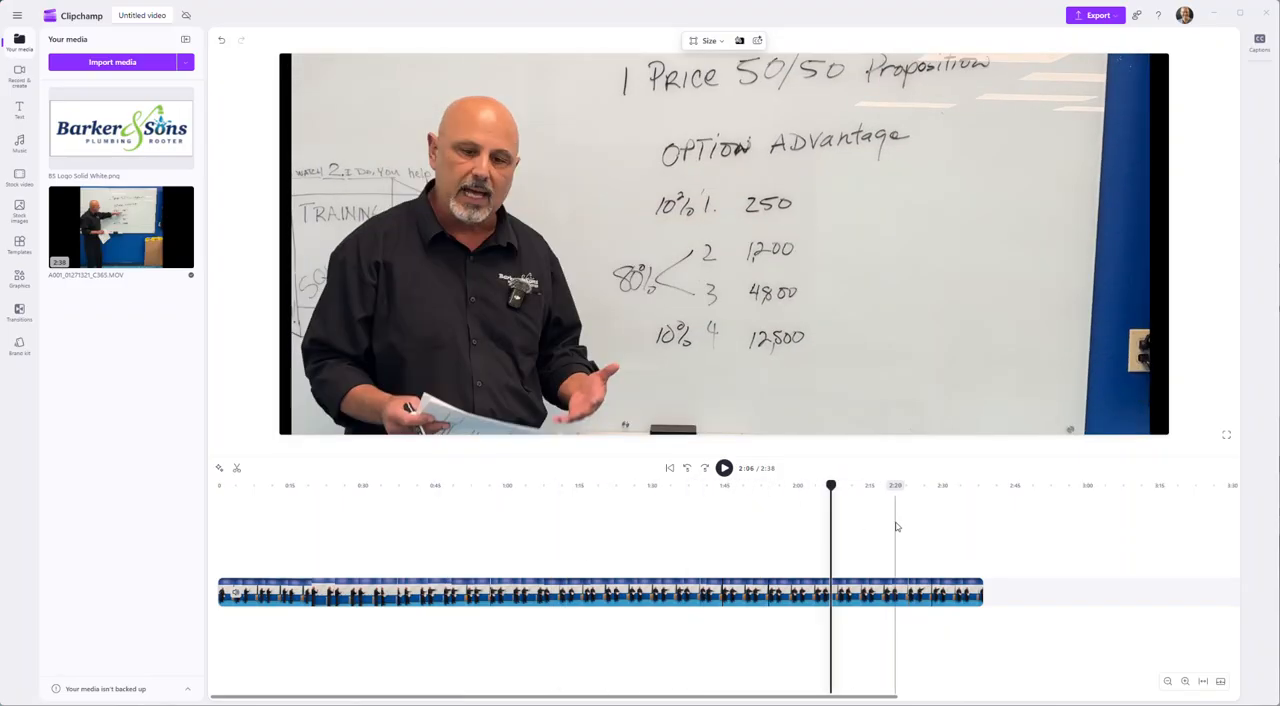
click(895, 527)
click(934, 531)
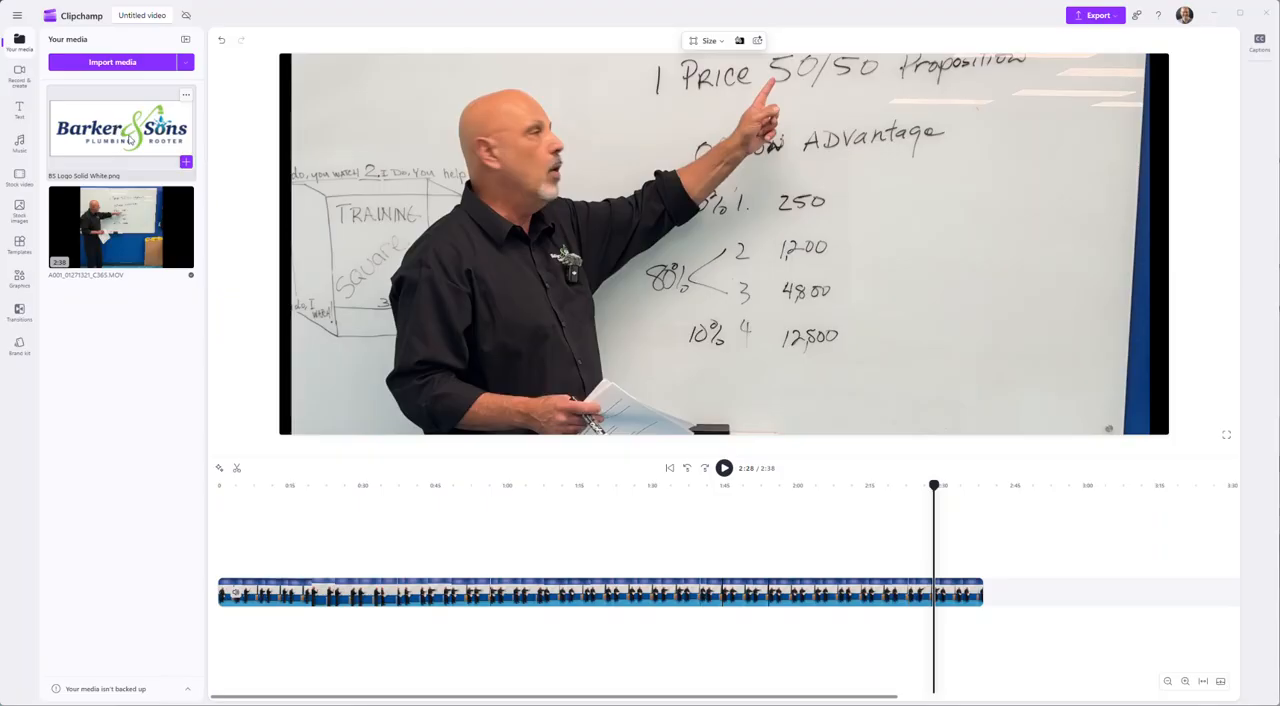
click(185, 162)
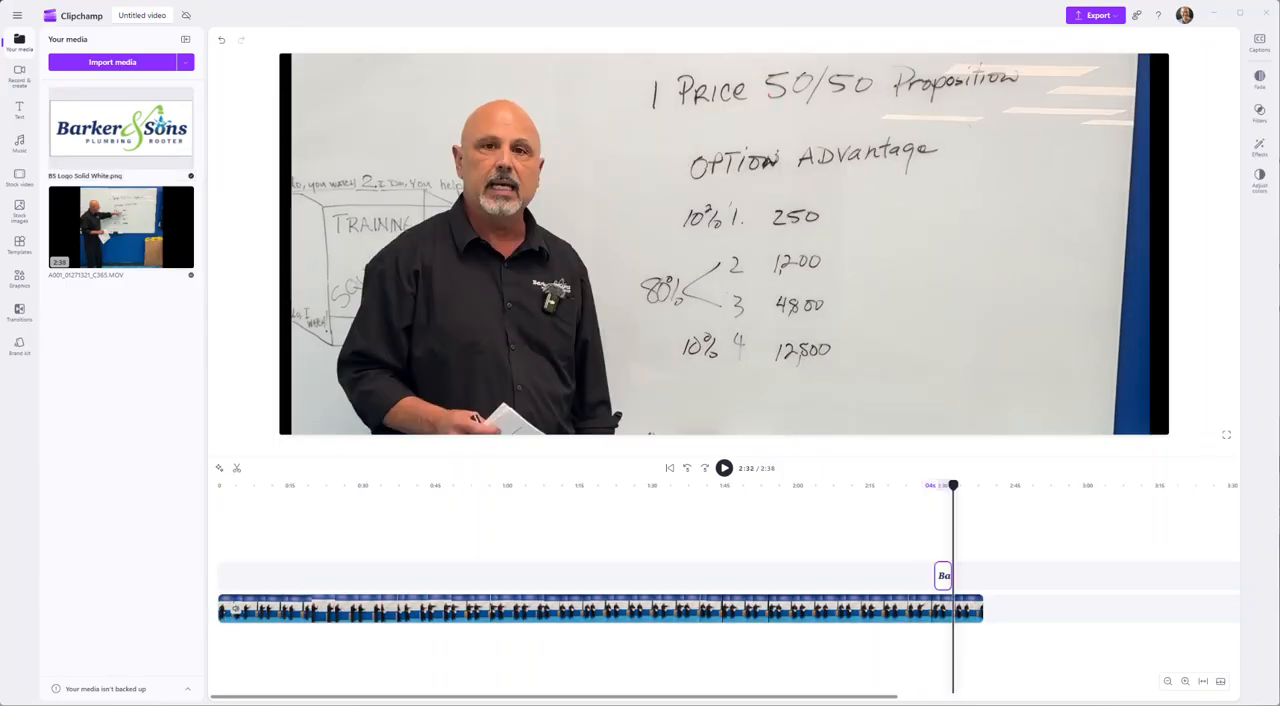
- Place a second copy of the logo over the video at 2:32, shrunk into the frame's bottom-right corner
drag(88, 130, 815, 268)
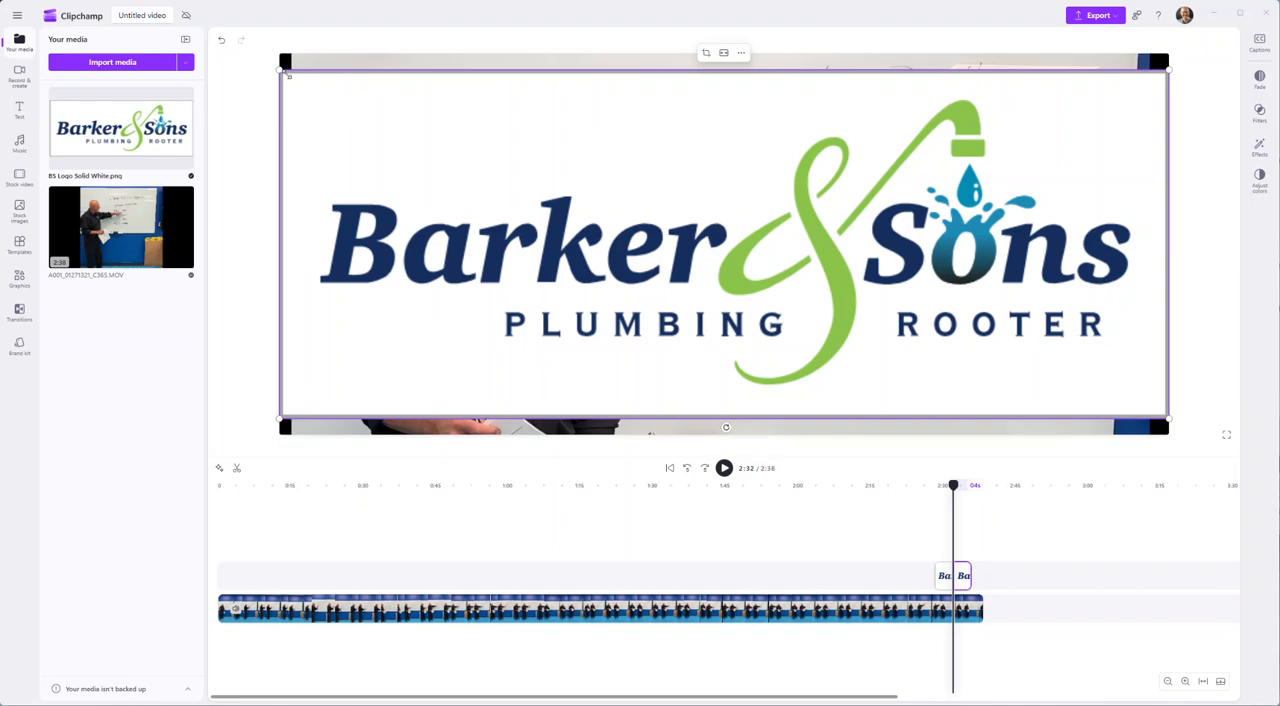
drag(277, 68, 966, 341)
drag(1060, 380, 1008, 276)
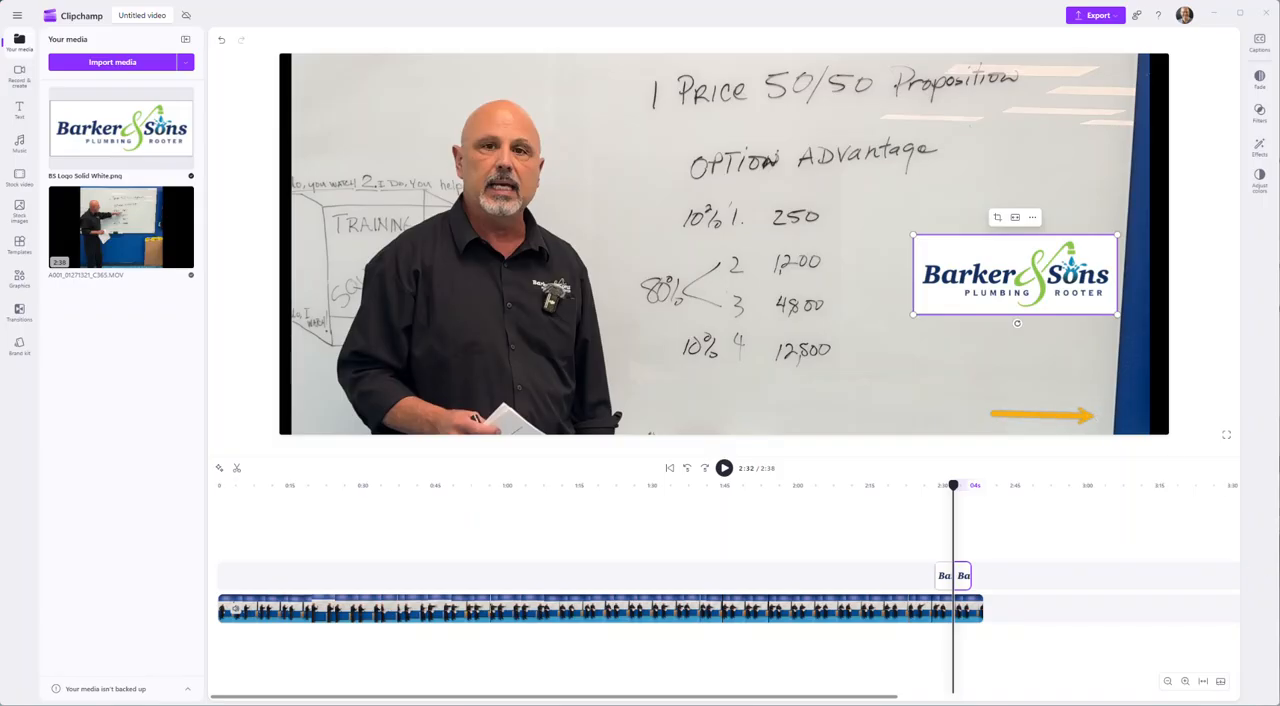
drag(972, 268, 1006, 373)
drag(945, 337, 1036, 369)
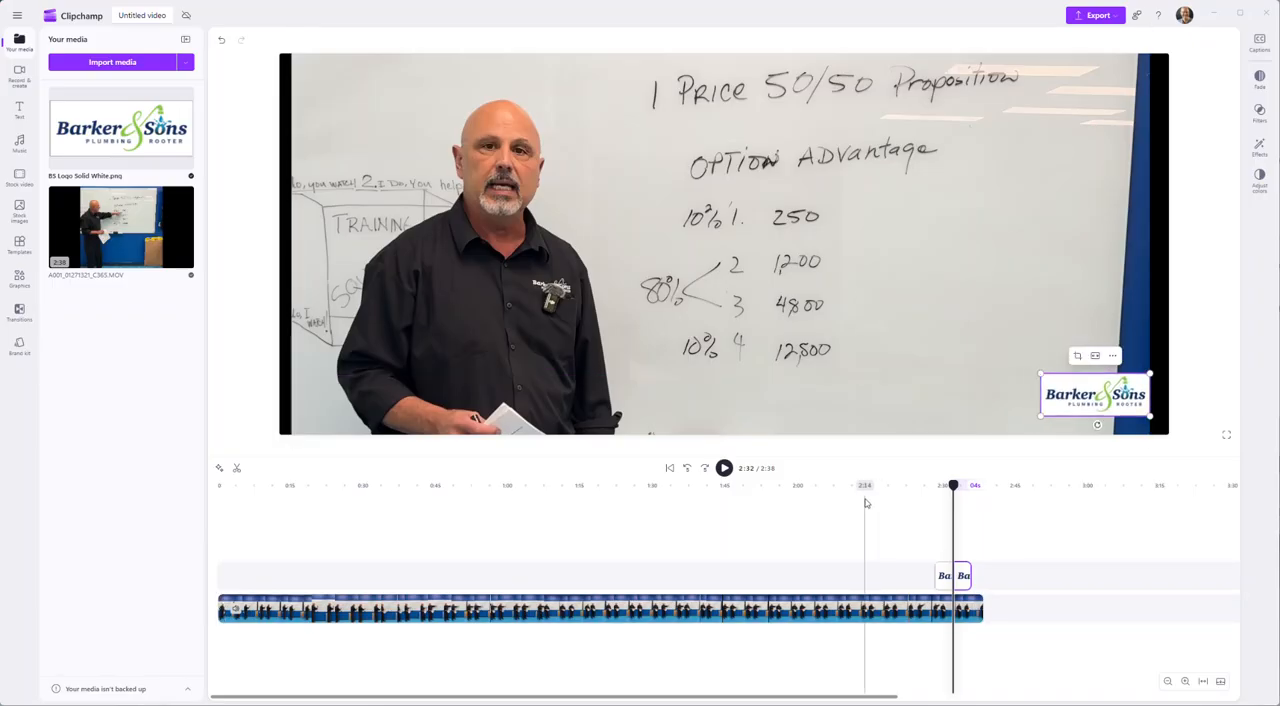
- Extend the first logo clip's start back to the beginning of the timeline
click(849, 537)
click(710, 548)
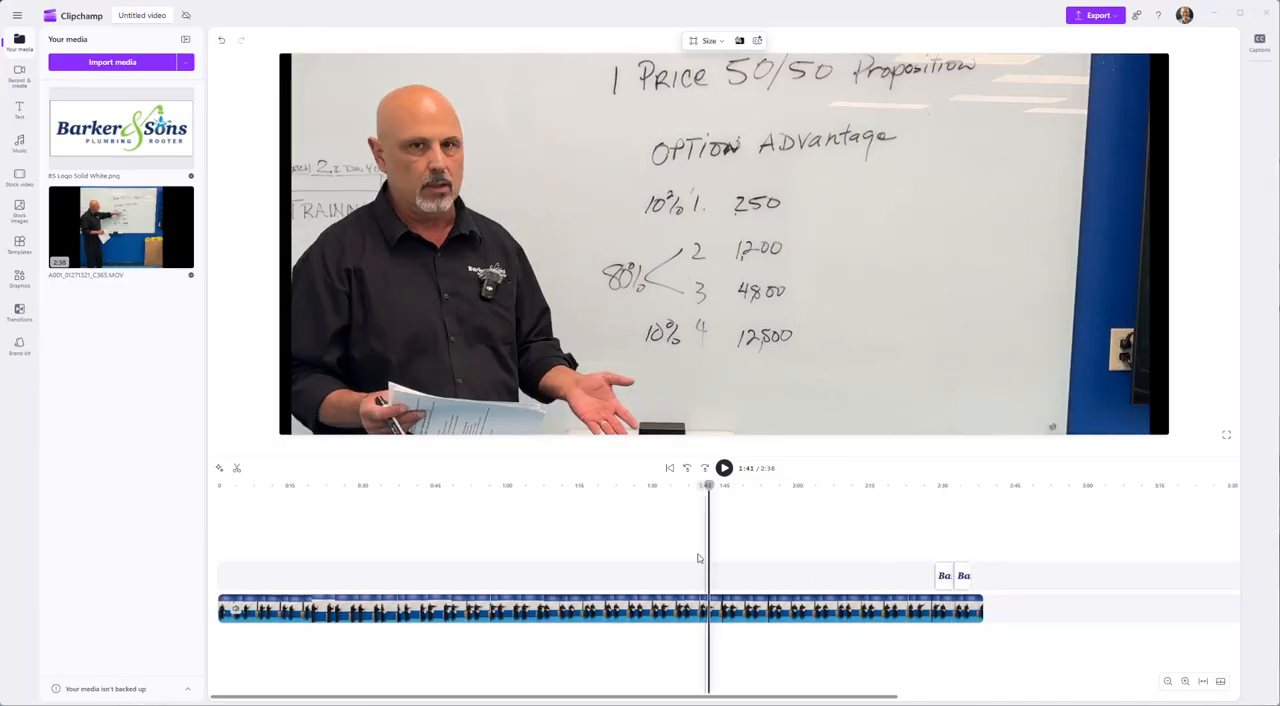
click(942, 577)
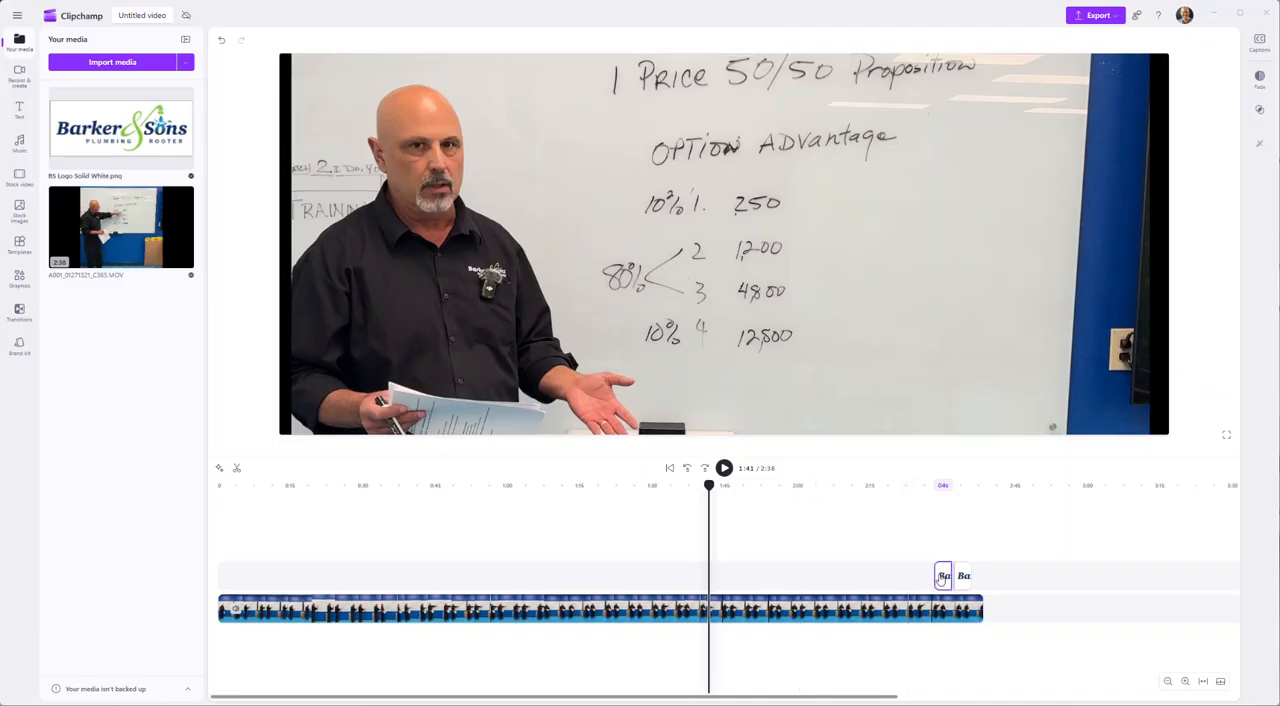
key(End)
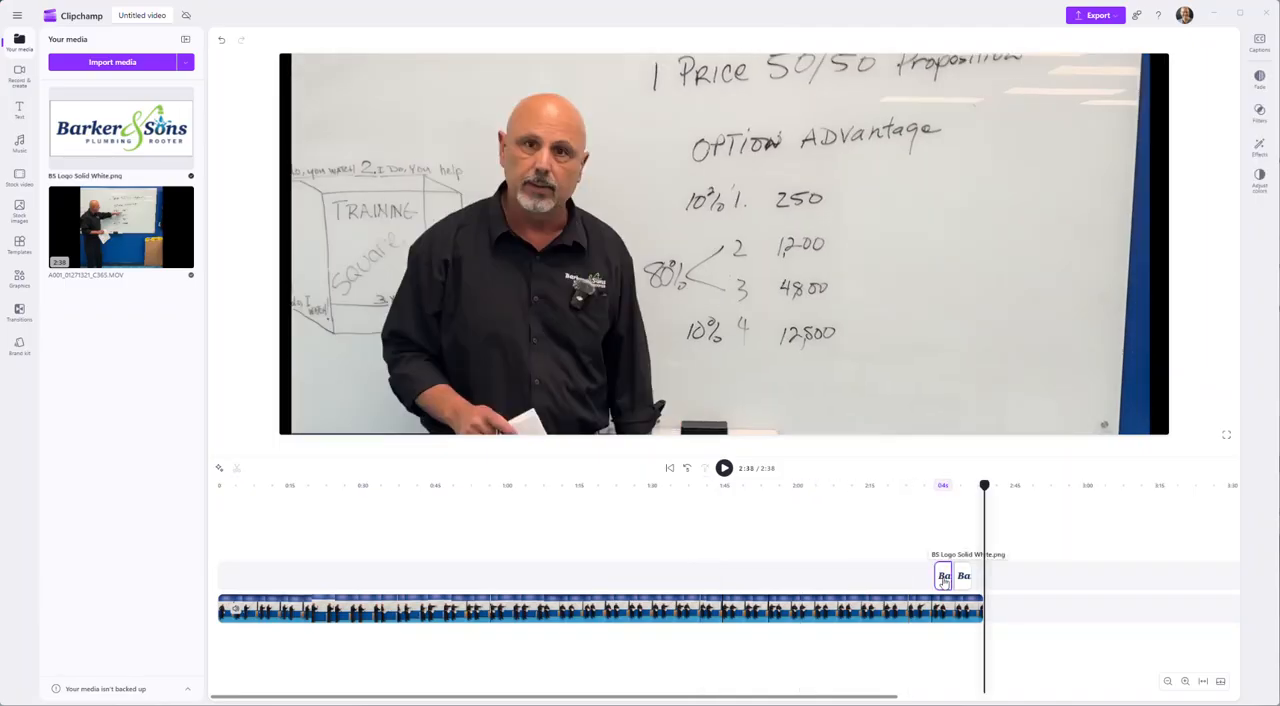
drag(943, 580, 210, 637)
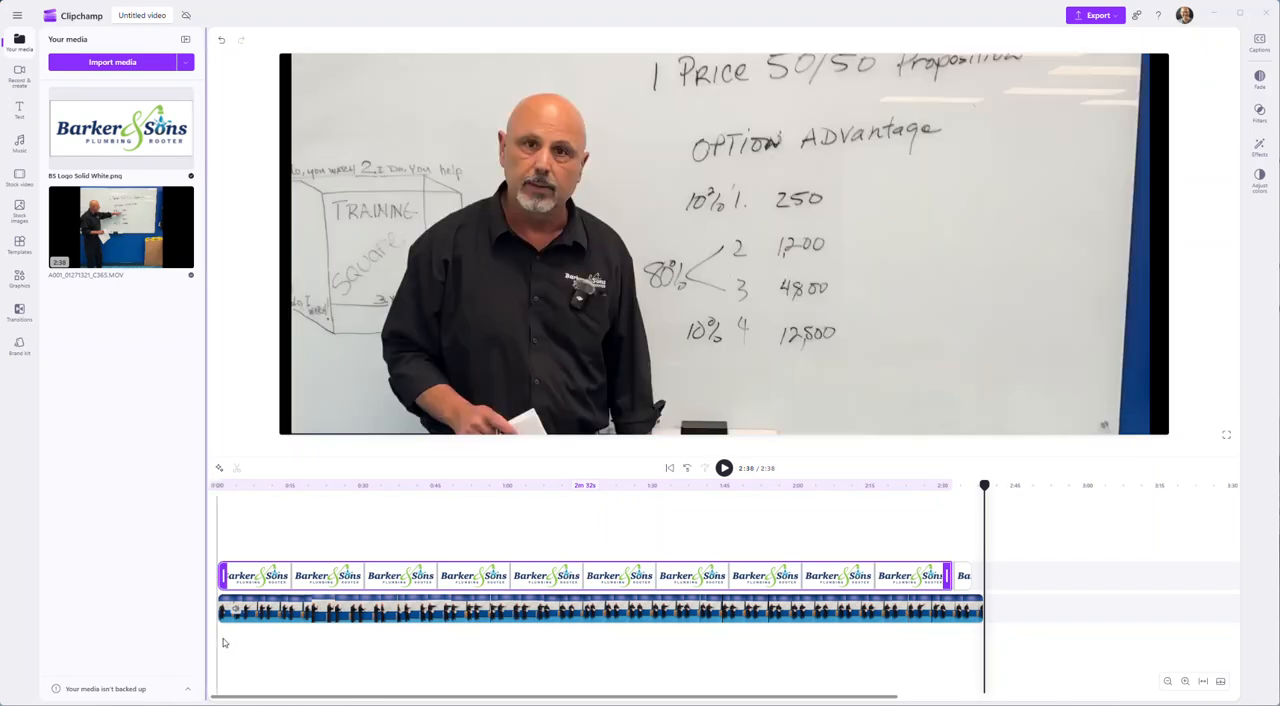
- Delete the short second logo clip and extend the first logo clip's end to the video's end at 2:38
click(963, 576)
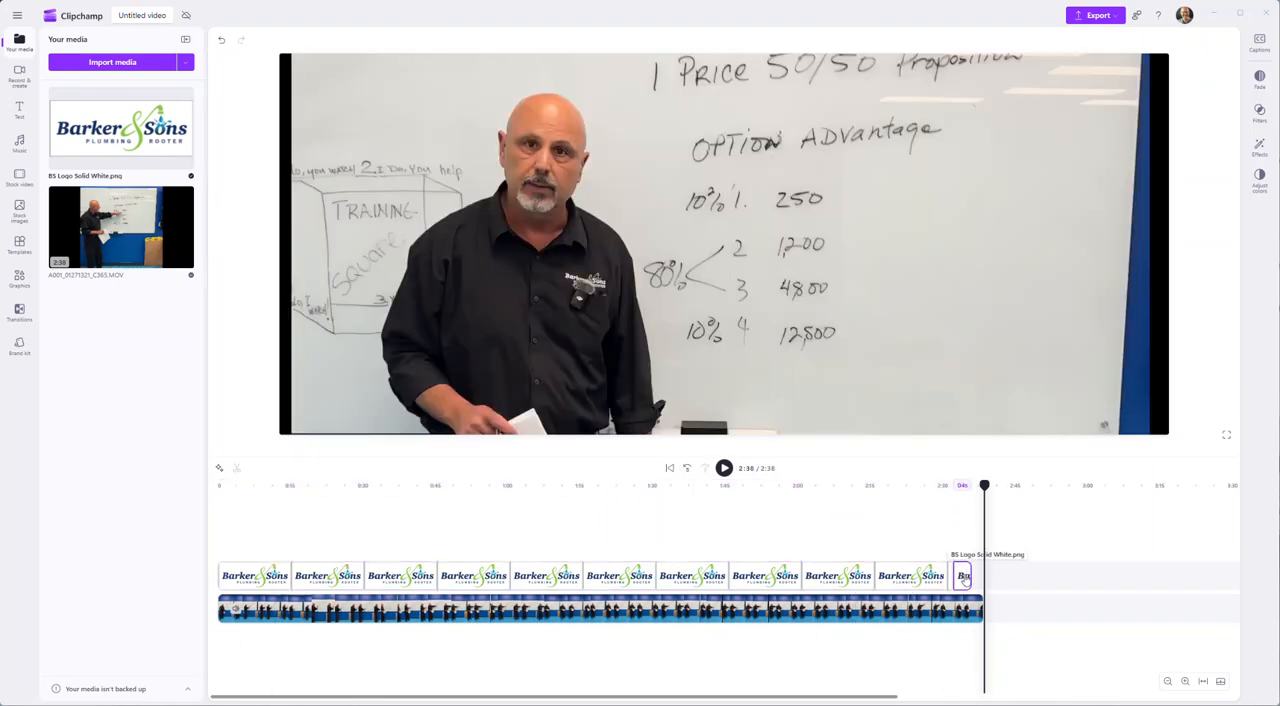
right_click(965, 579)
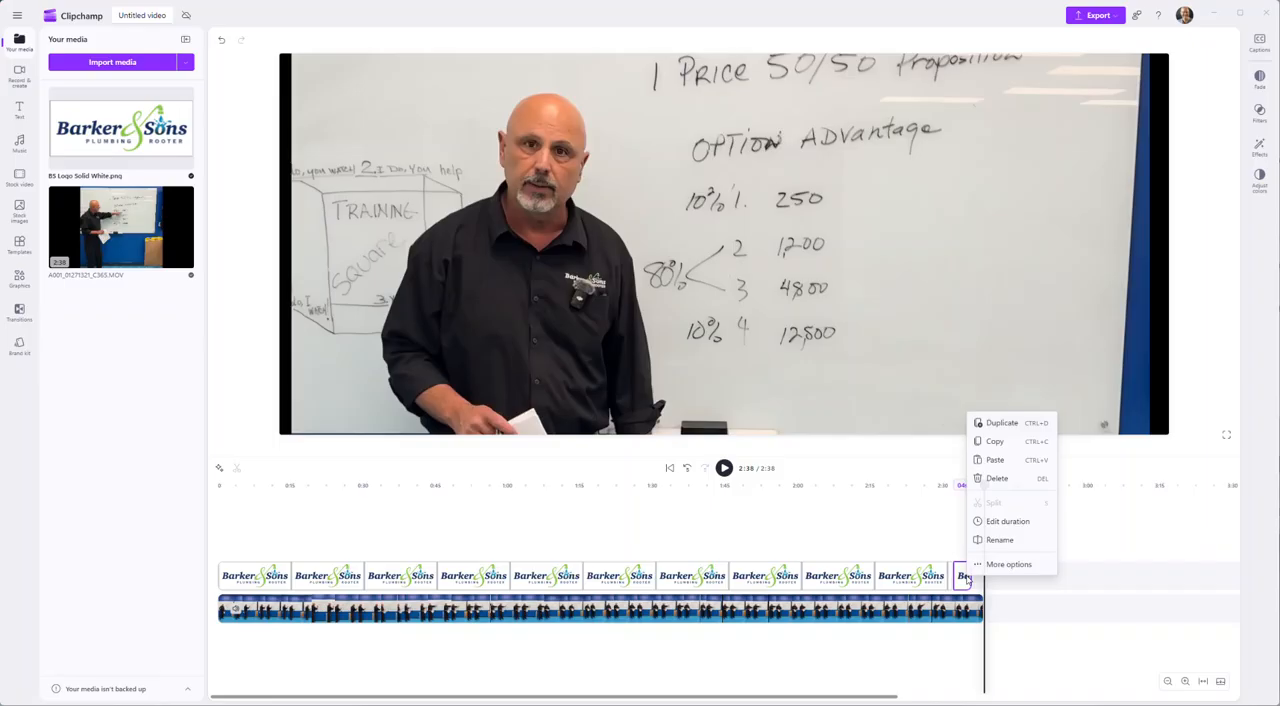
click(998, 479)
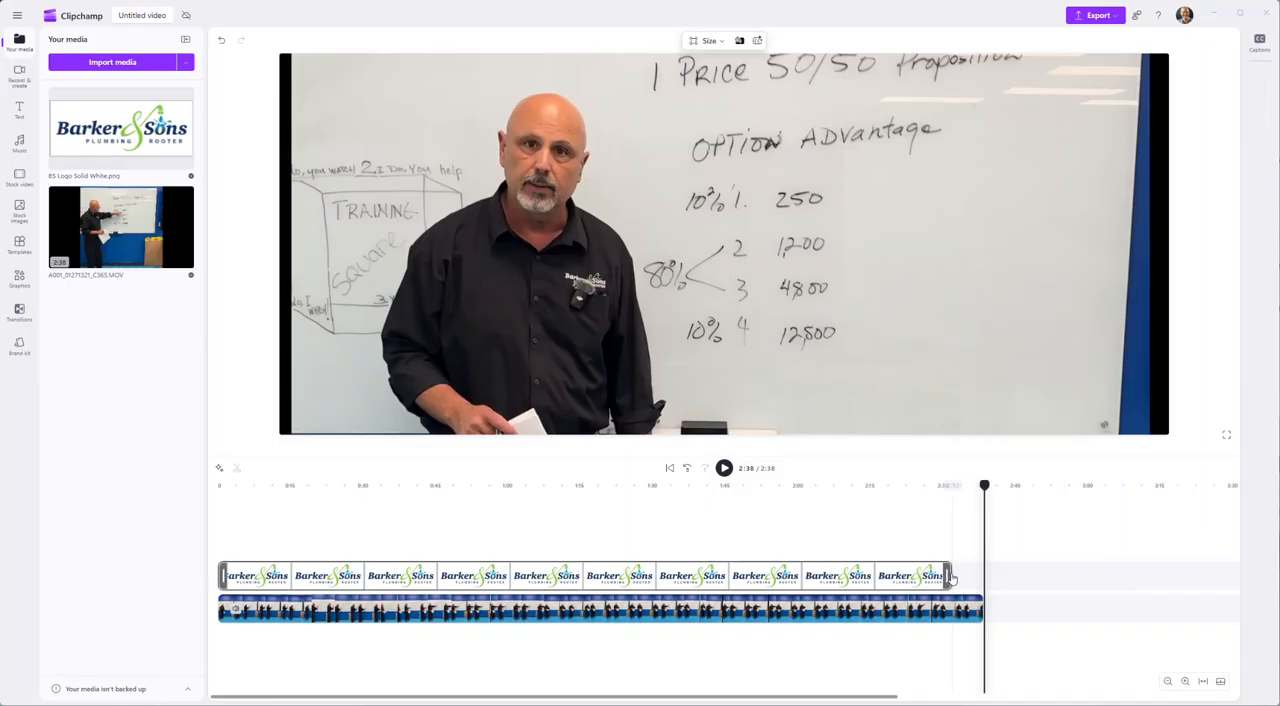
drag(952, 574, 989, 574)
- Shrink the full-width logo overlay to a small badge in the video frame's bottom-right corner
click(978, 576)
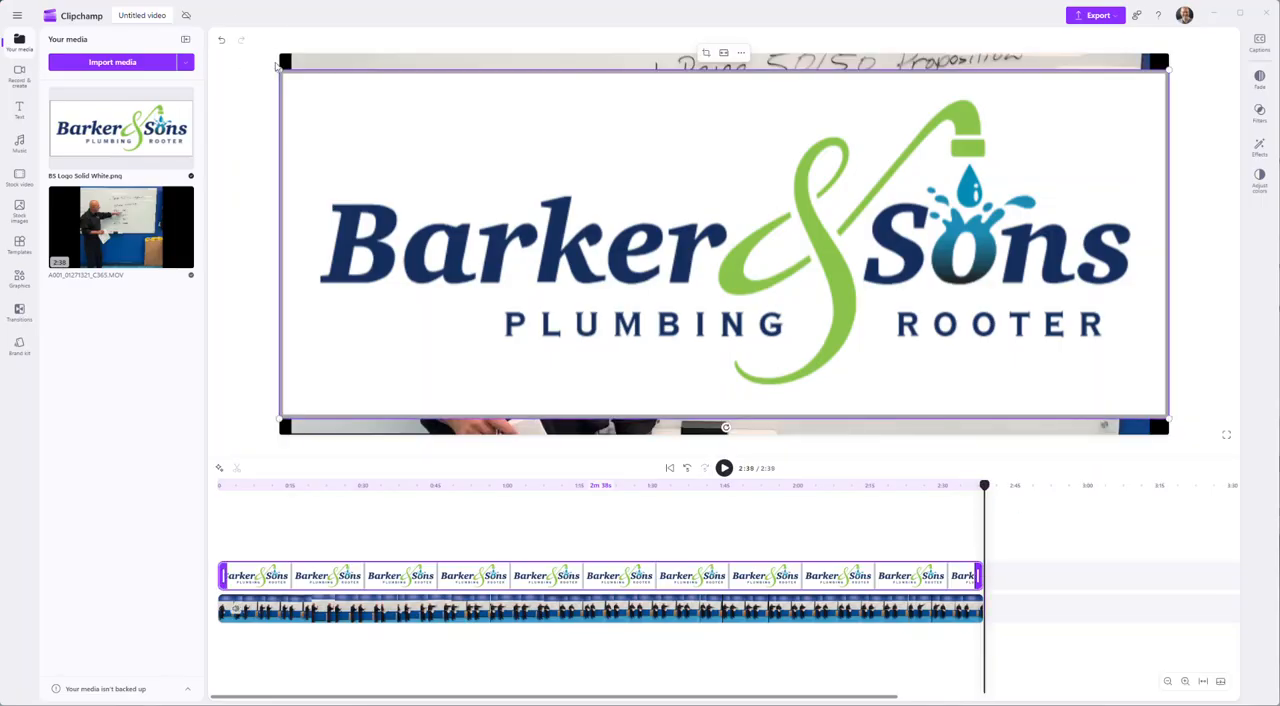
drag(281, 66, 1048, 378)
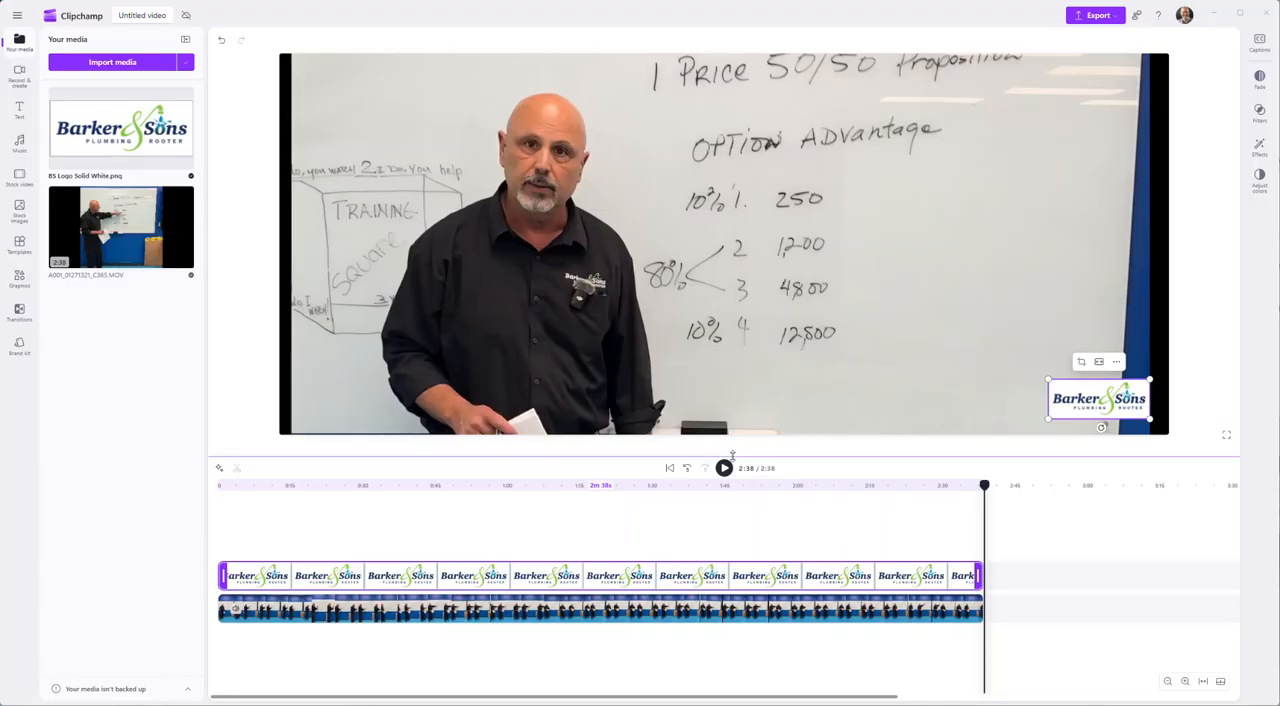
click(1016, 422)
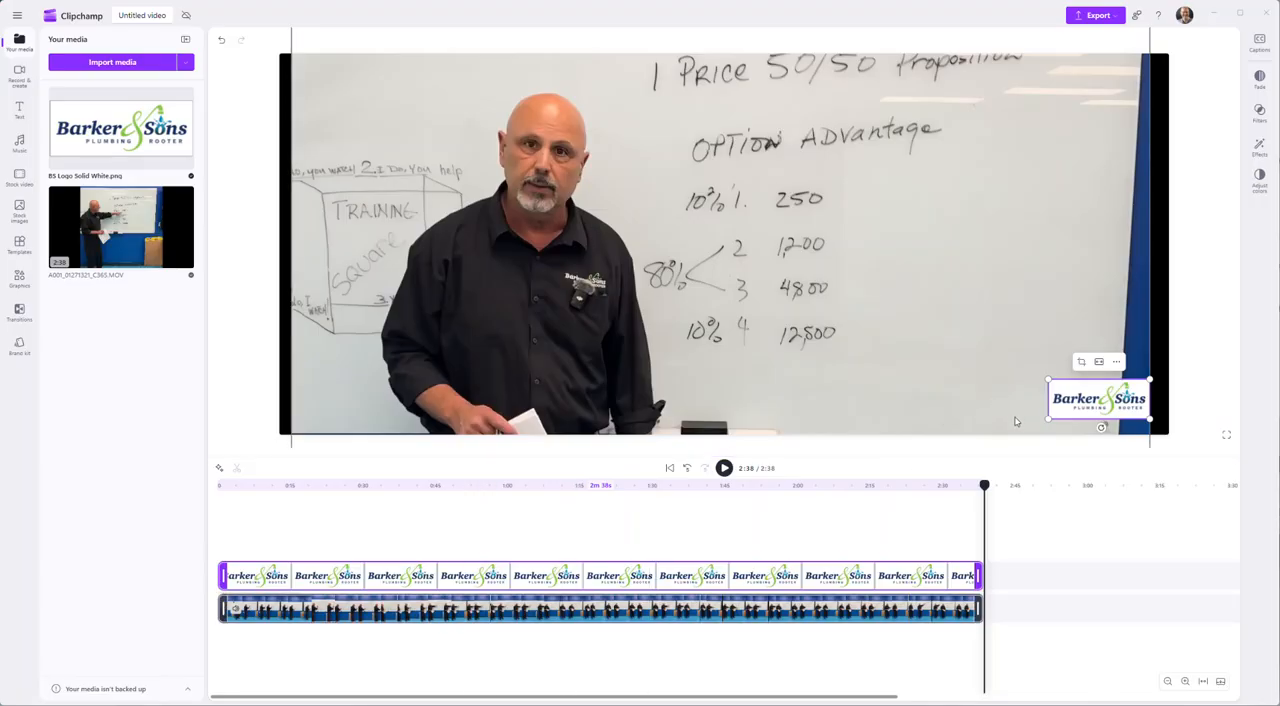
- Check the logo's placement at several points from near the video's end back to 0:03
click(868, 545)
click(774, 546)
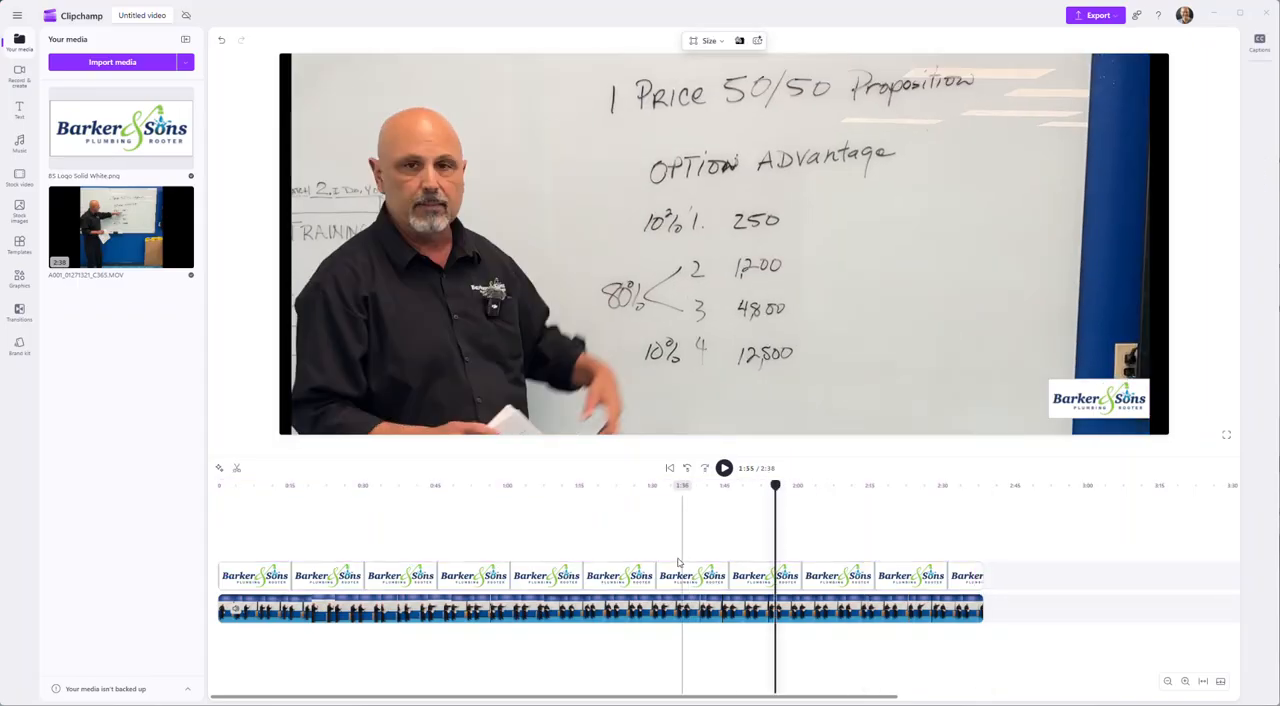
click(641, 546)
click(519, 538)
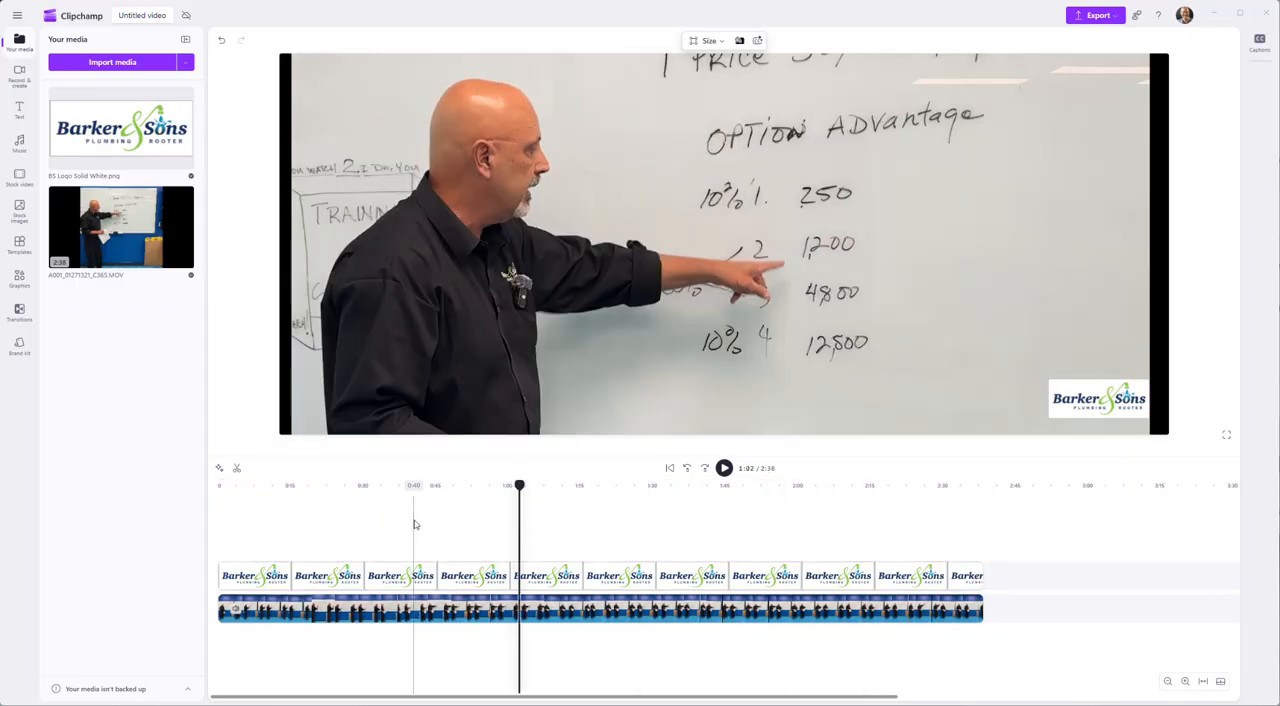
click(414, 535)
click(341, 535)
click(268, 535)
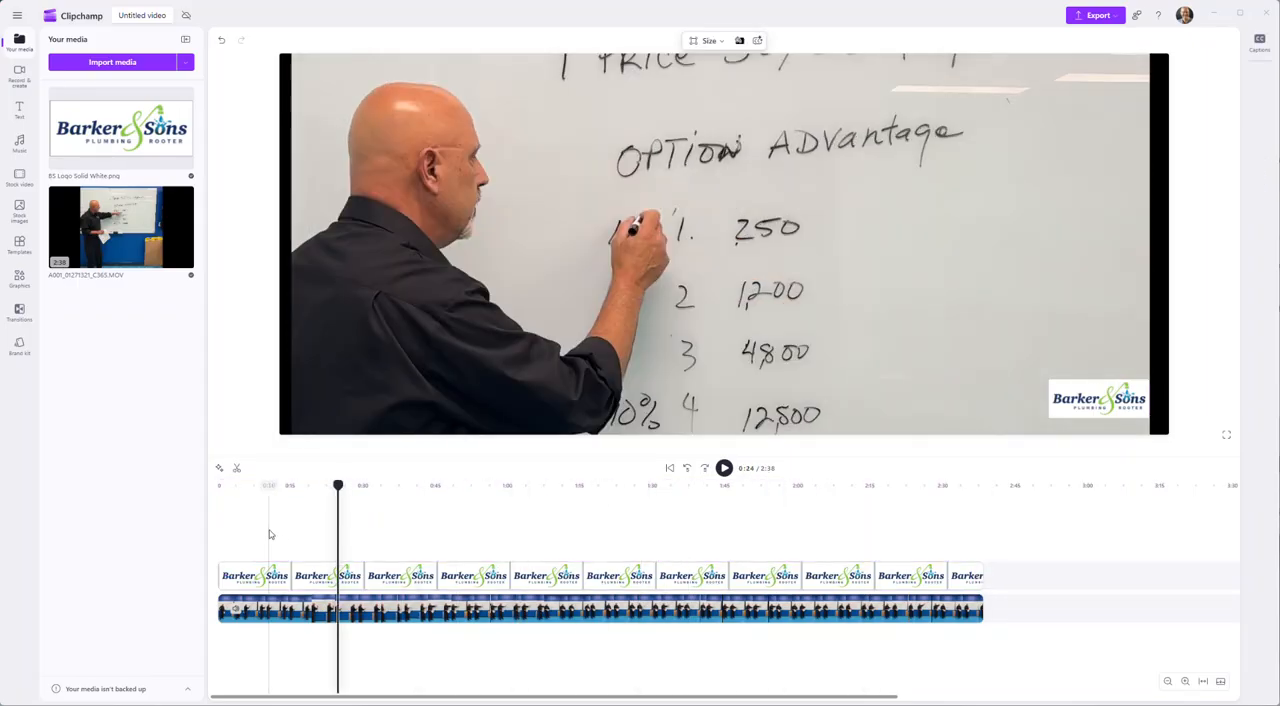
click(235, 530)
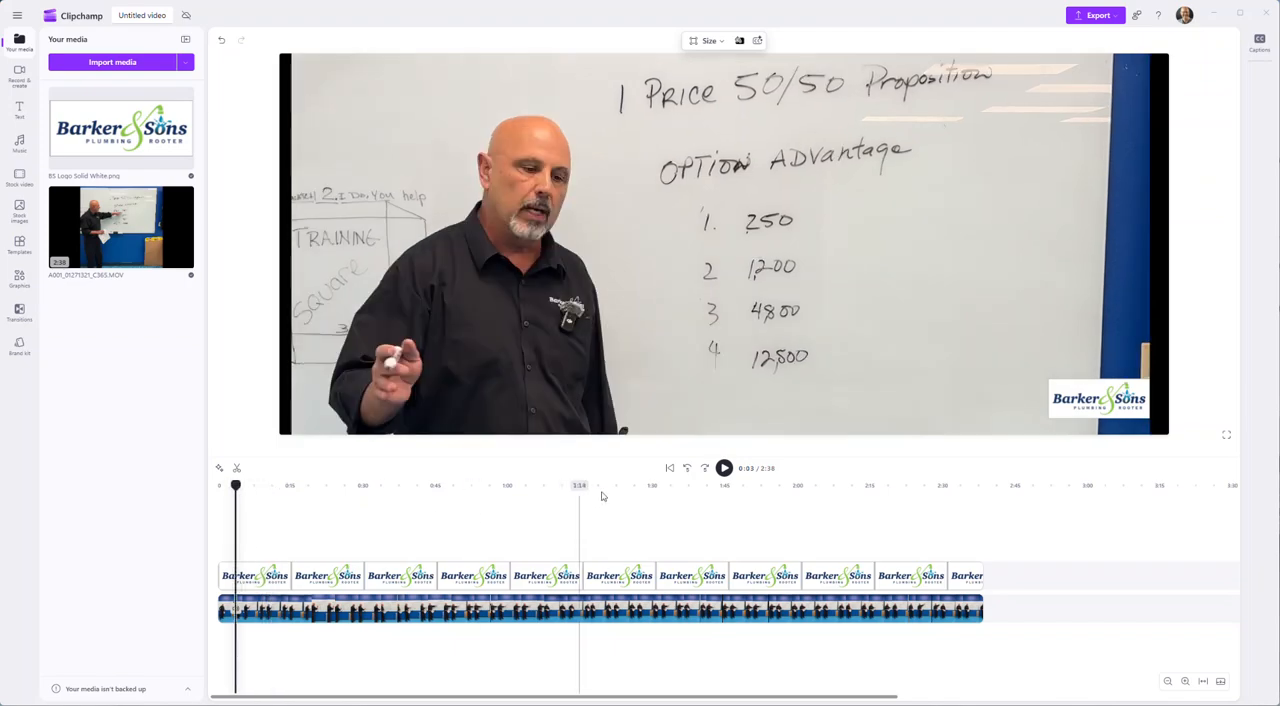
- Preview the first seconds of the video from the start, and its ending from 2:35
click(669, 468)
click(724, 468)
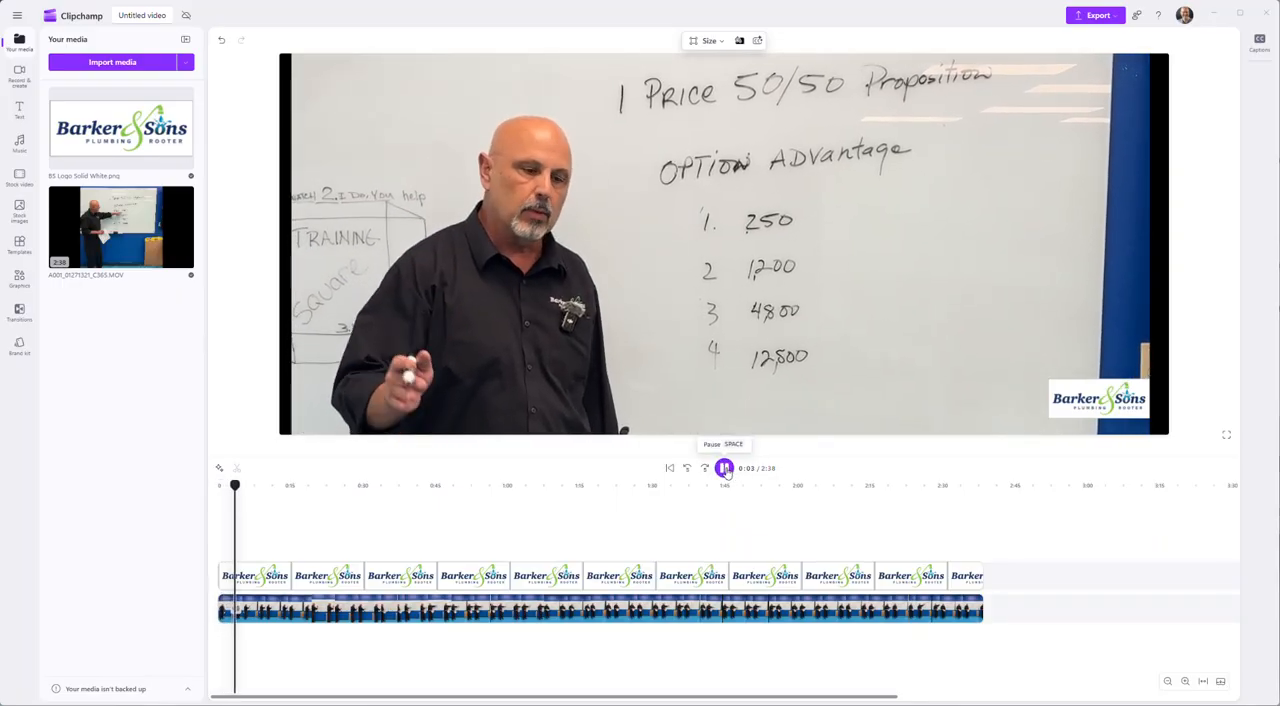
click(724, 468)
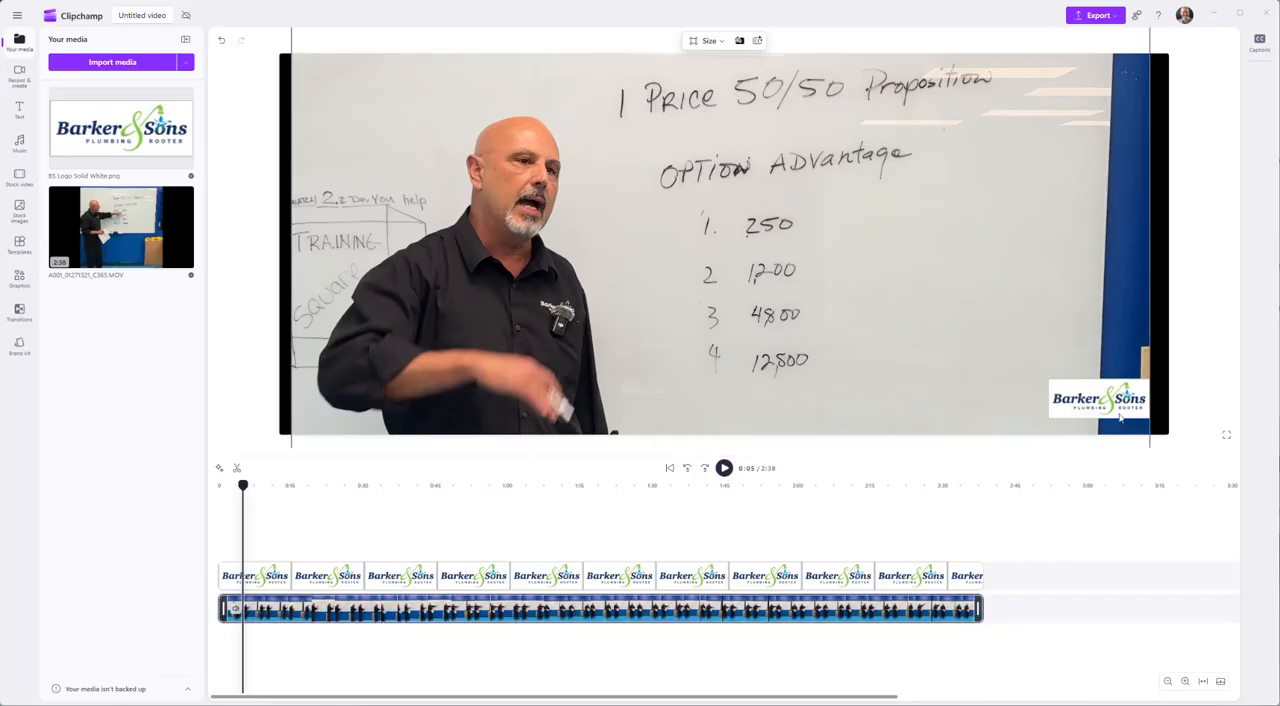
click(966, 556)
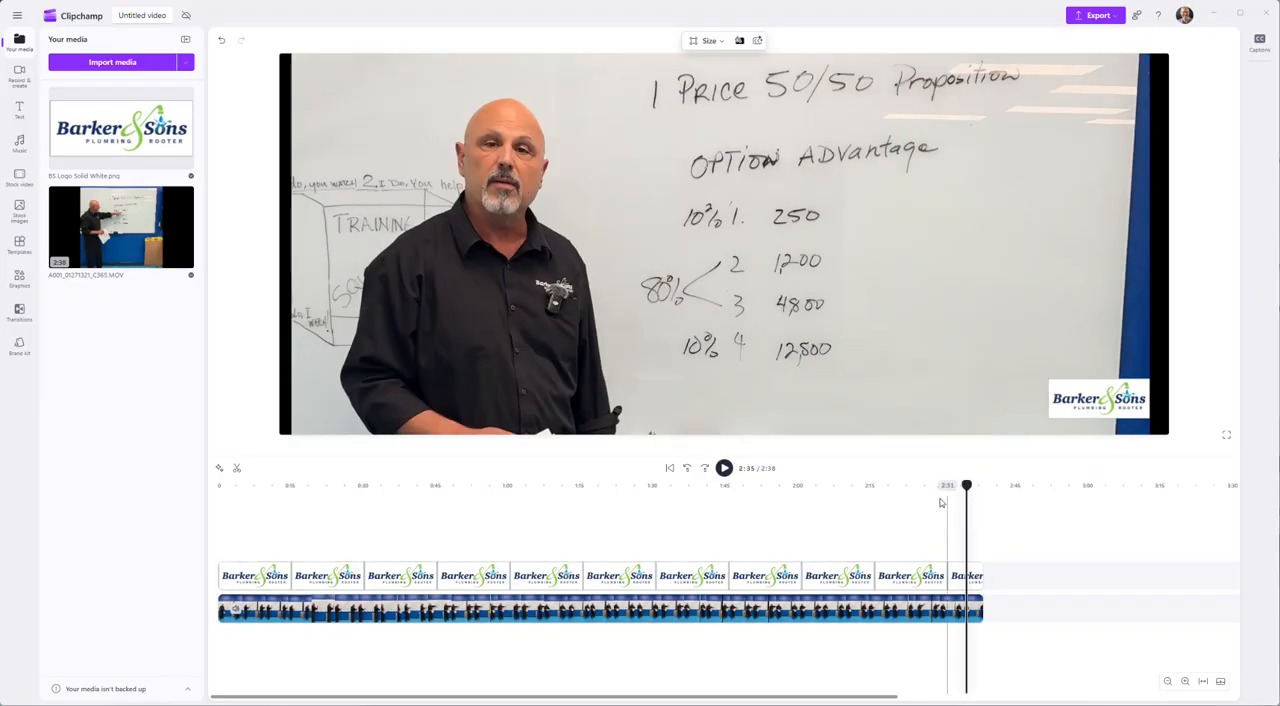
click(724, 468)
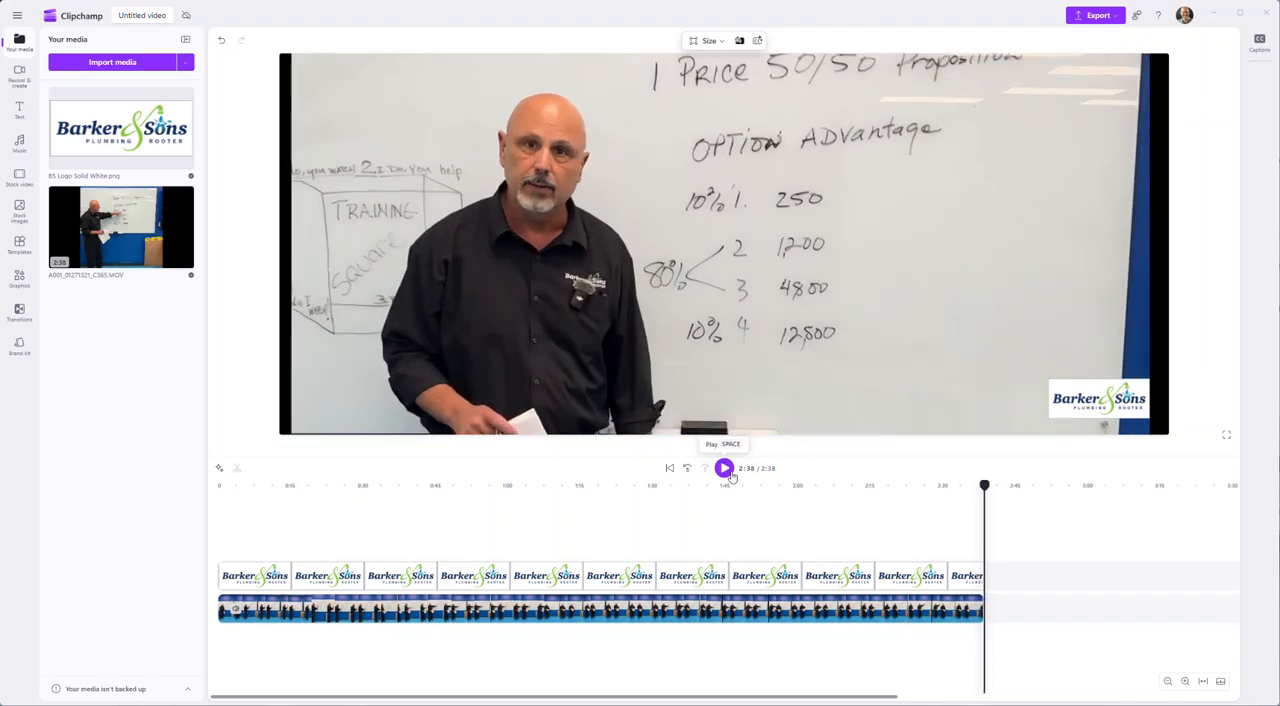
- Recheck the logo overlay against the footage at points from about 1:57 back to 0:08
click(782, 516)
click(678, 516)
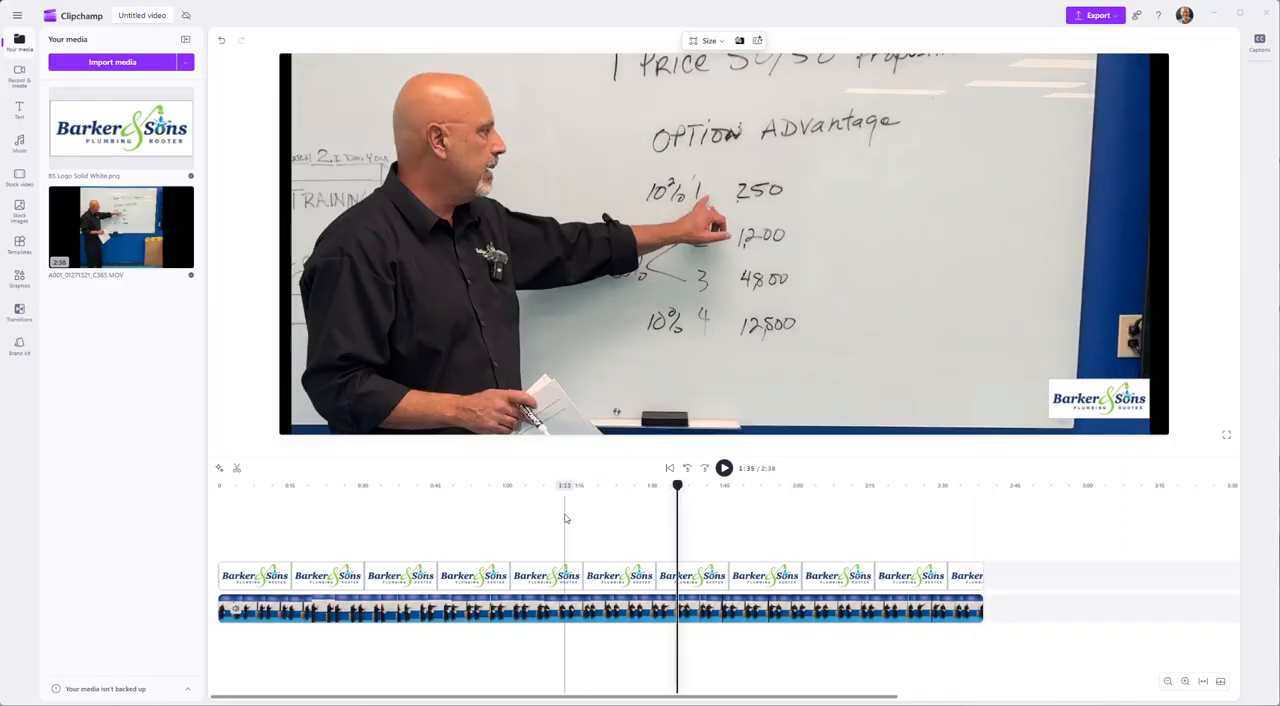
click(544, 516)
click(423, 517)
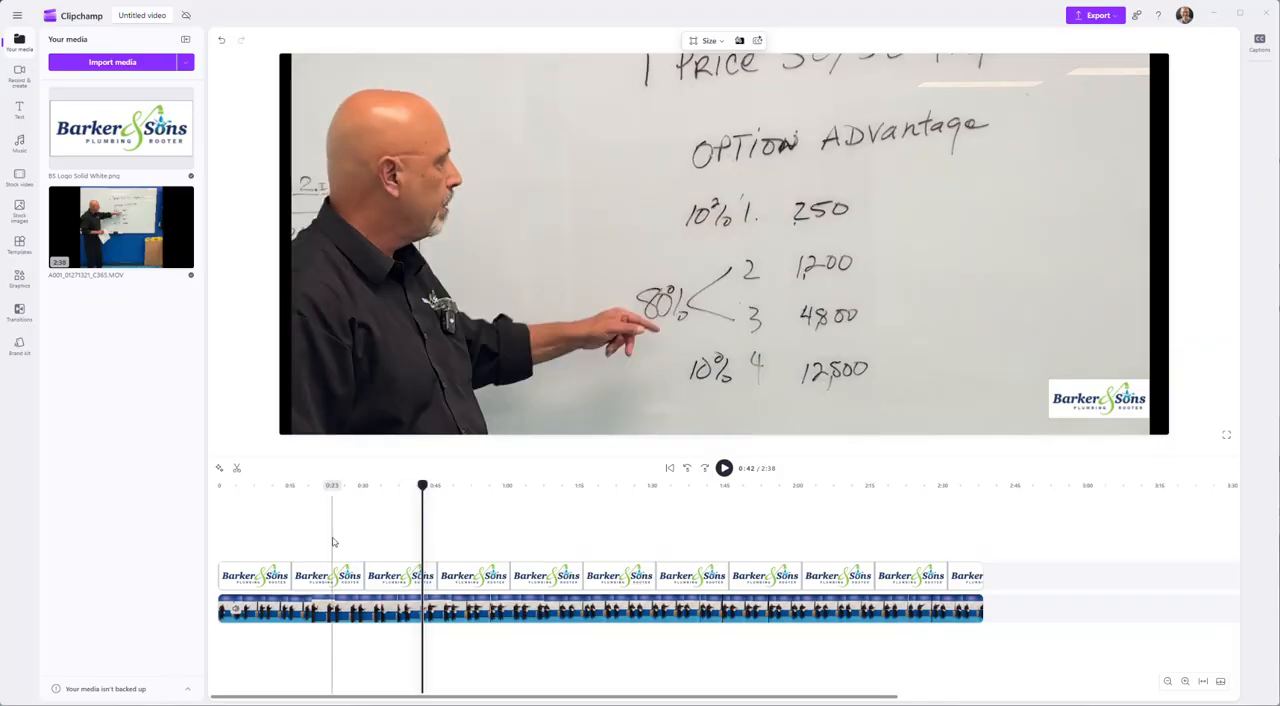
click(323, 530)
click(258, 539)
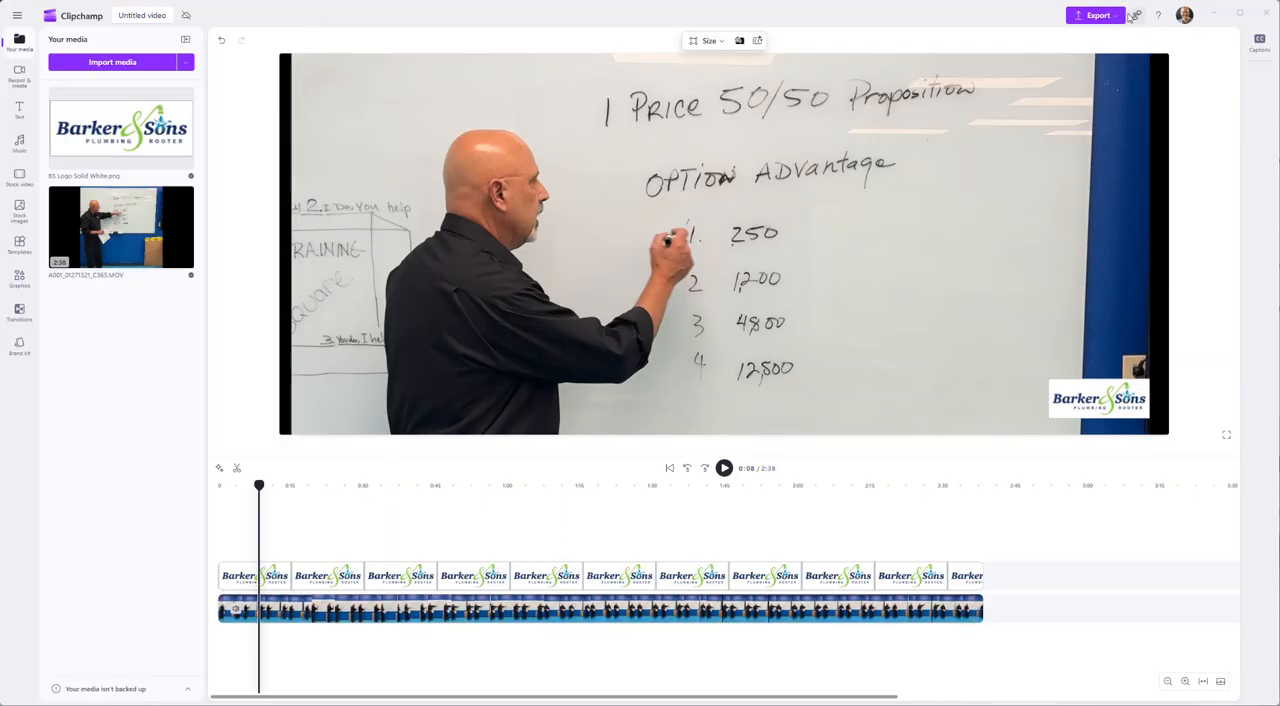
- Export the finished video with the logo overlay
click(1097, 15)
click(1118, 120)
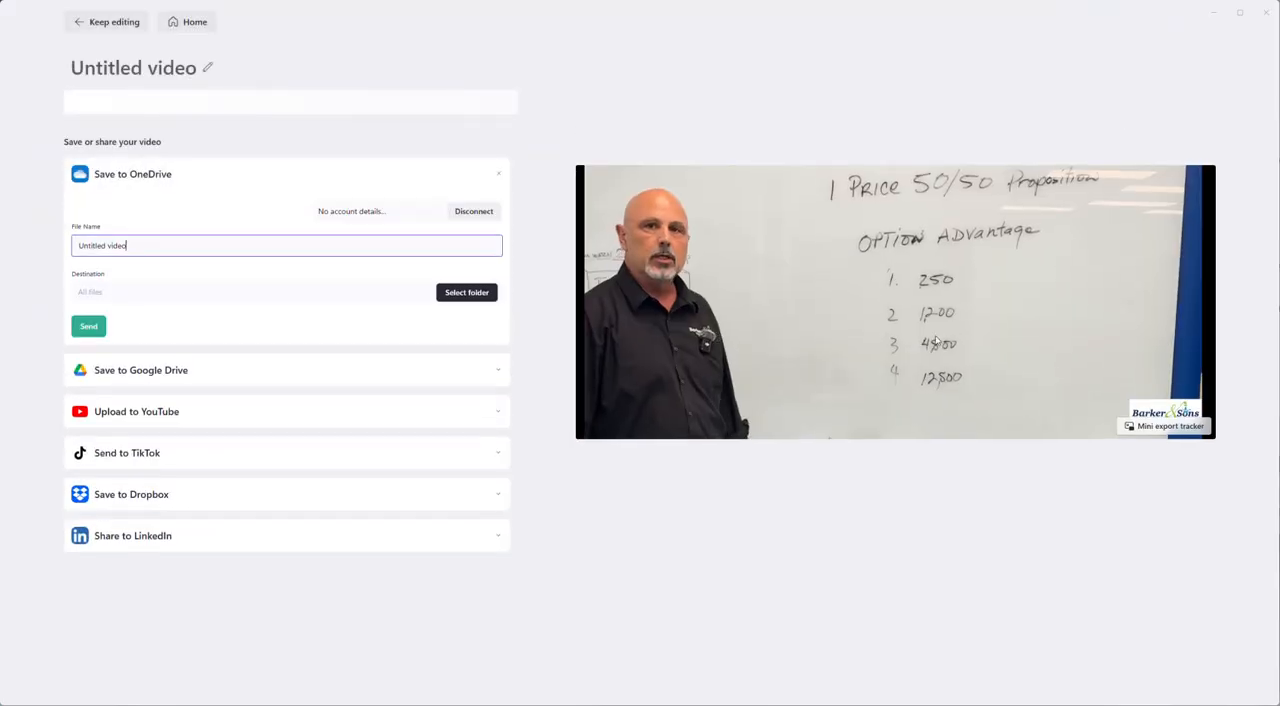